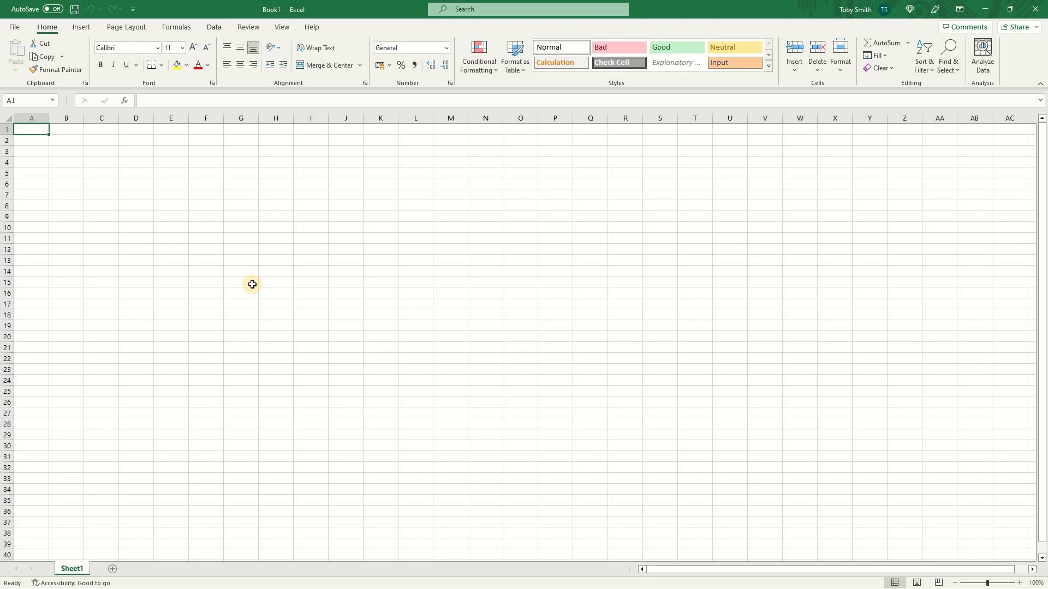
key(alt)
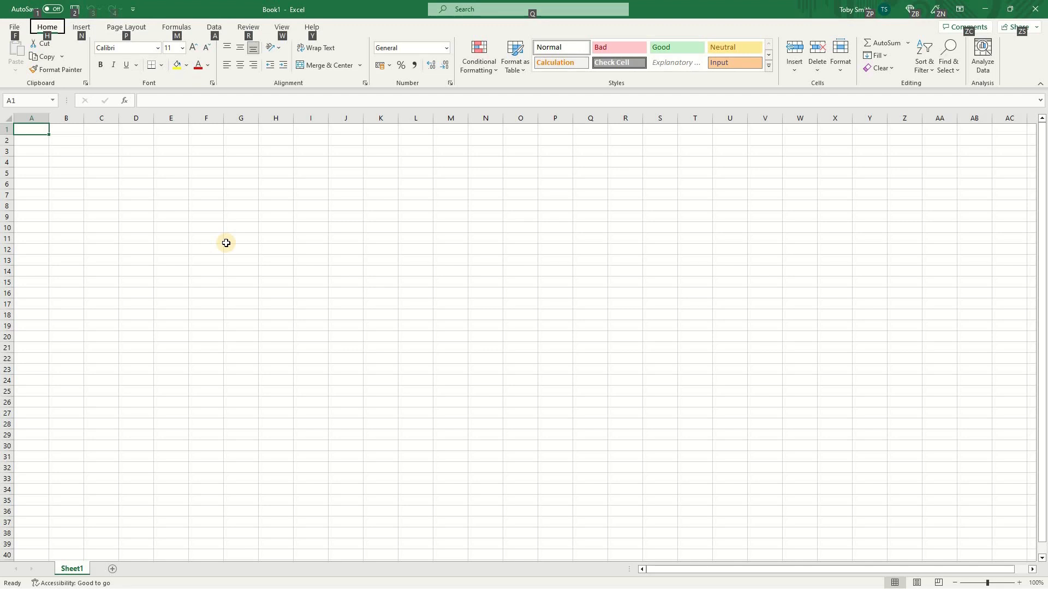
key(alt+2)
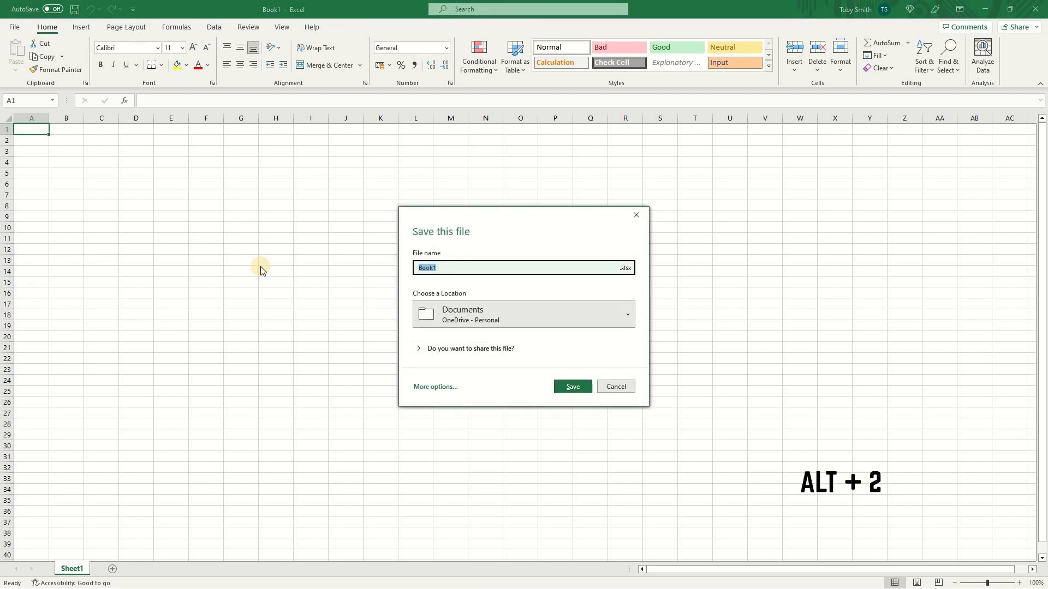
key(Escape)
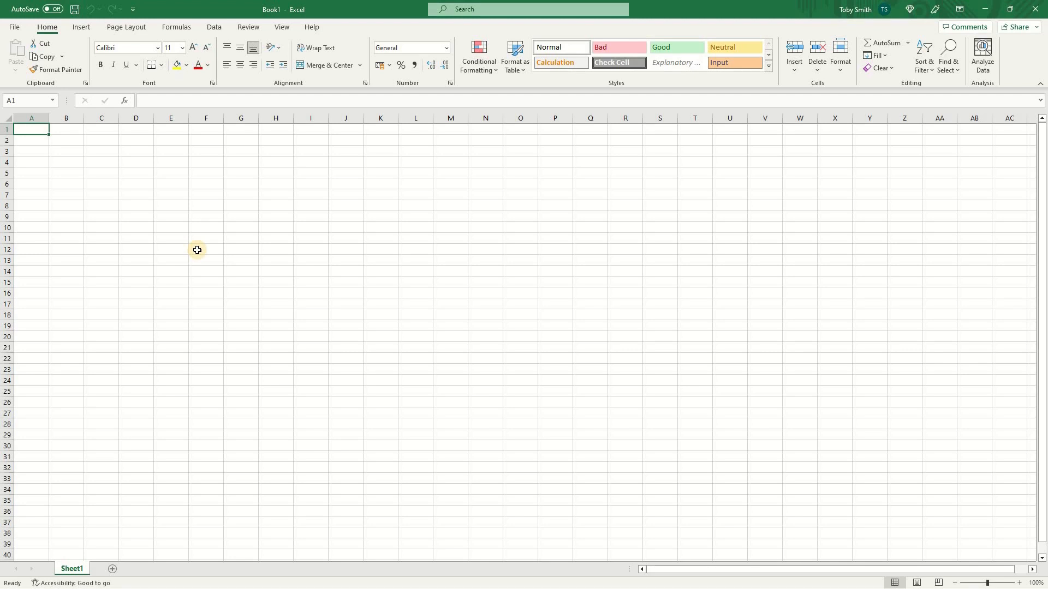
- Add the Symbol command from the Insert Tab commands to the Quick Access Toolbar
click(197, 250)
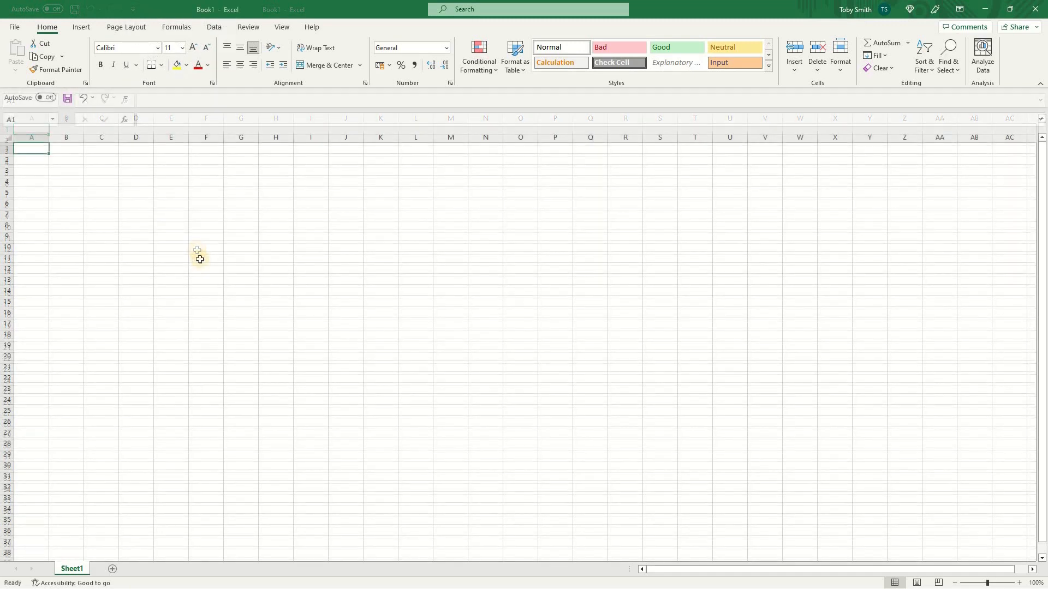
click(125, 98)
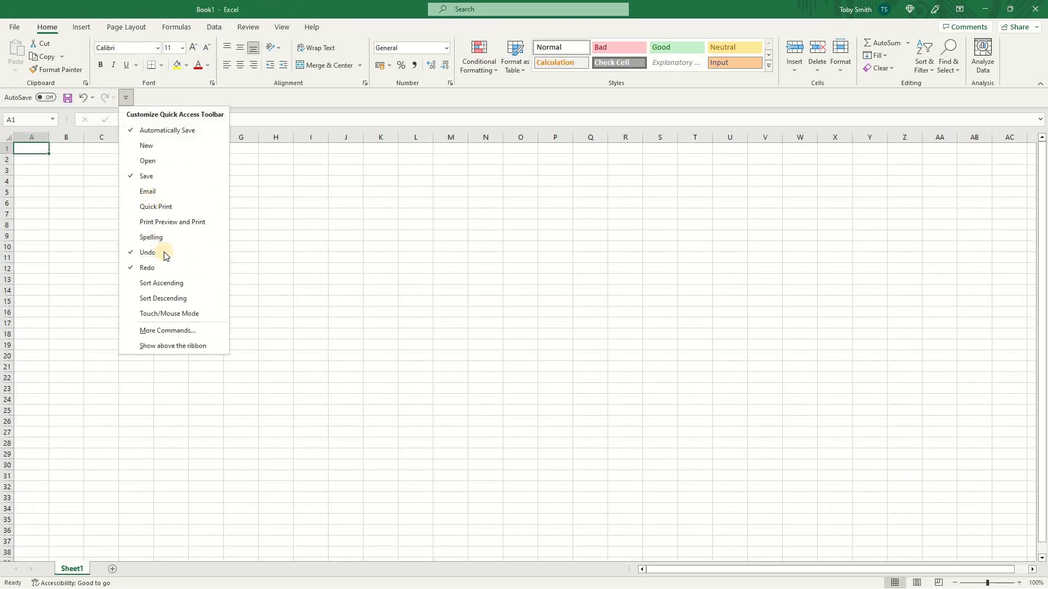
click(188, 331)
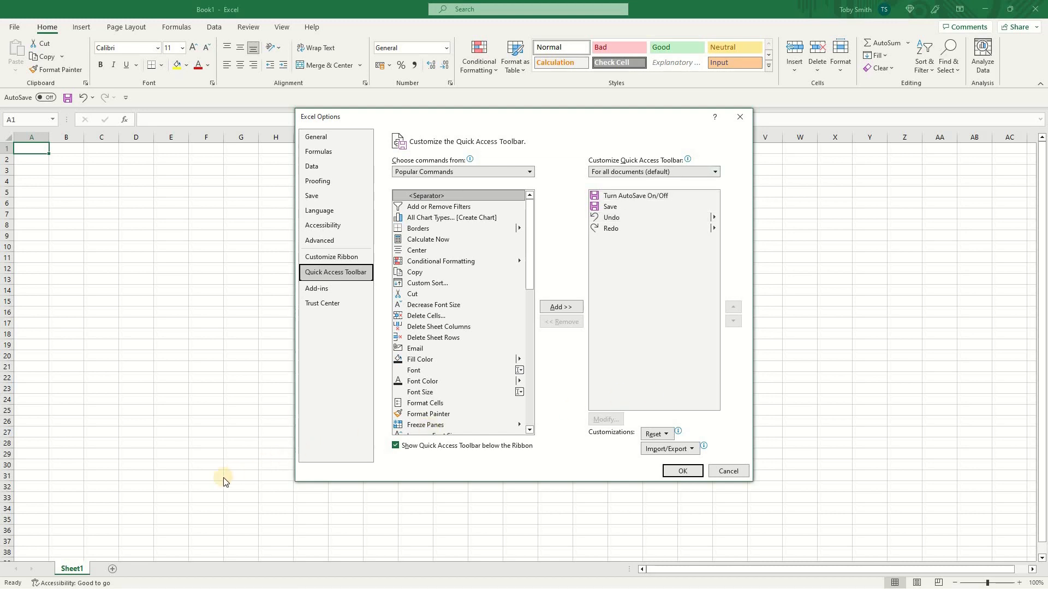
click(530, 172)
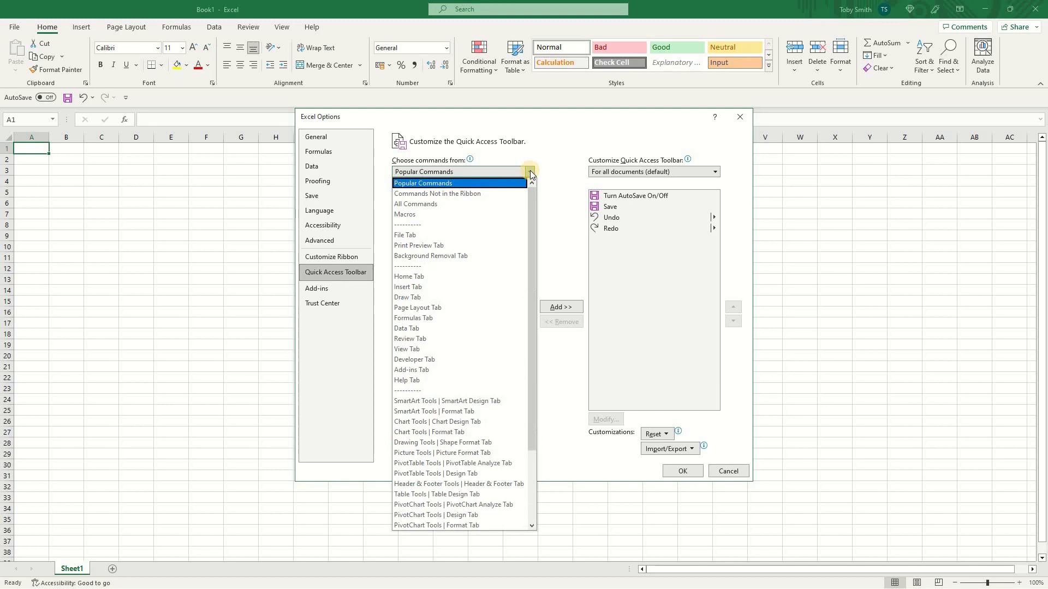
click(454, 287)
drag(529, 224, 534, 367)
click(470, 361)
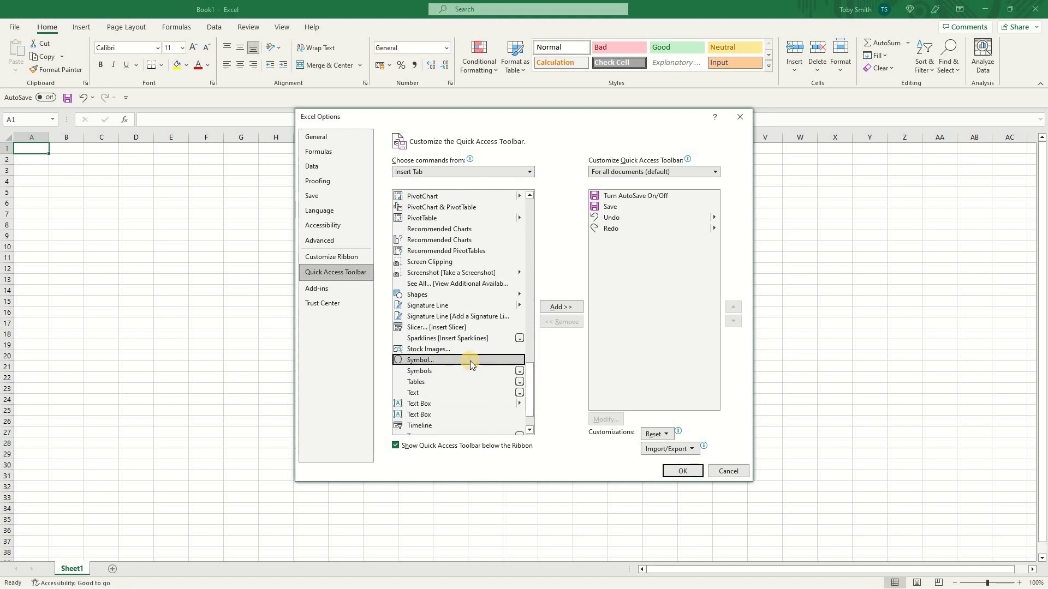
click(561, 308)
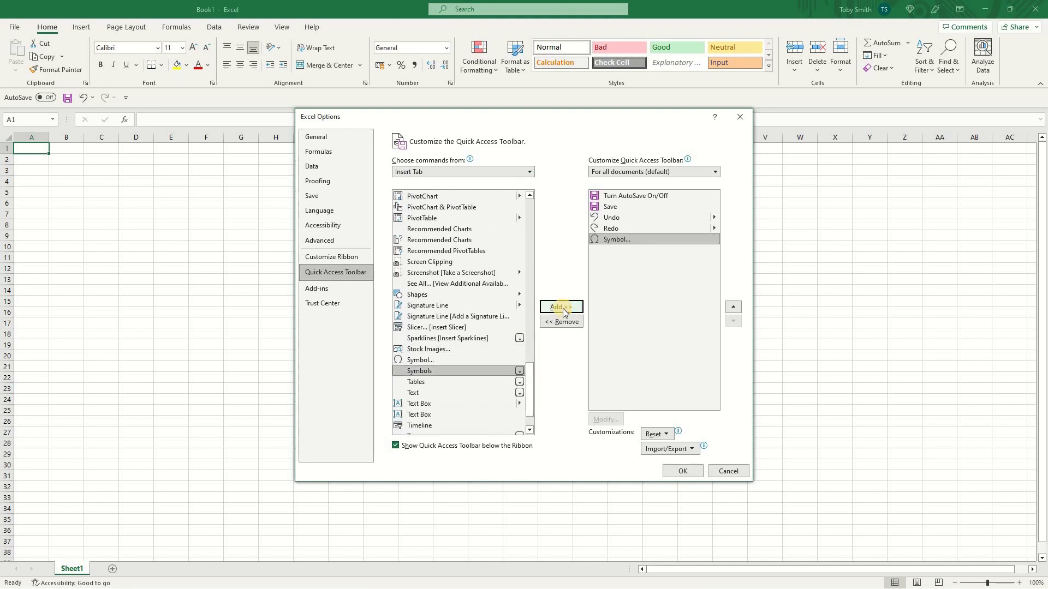
- Move the Save command down and back up in the Quick Access Toolbar list, then view the Import/Export options
click(650, 207)
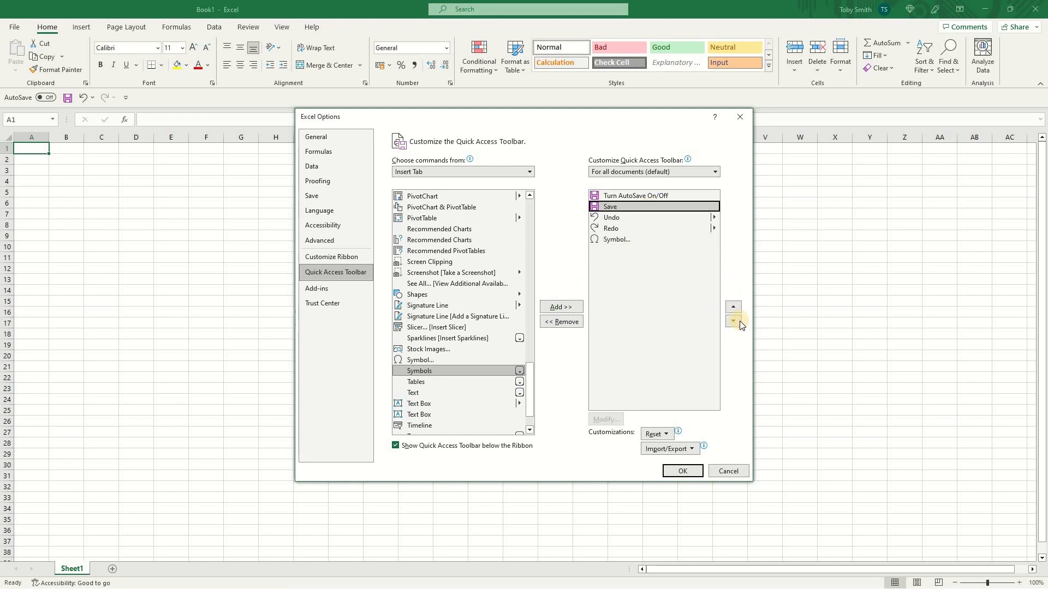
click(737, 322)
click(736, 322)
click(736, 322)
click(733, 307)
click(734, 307)
click(734, 307)
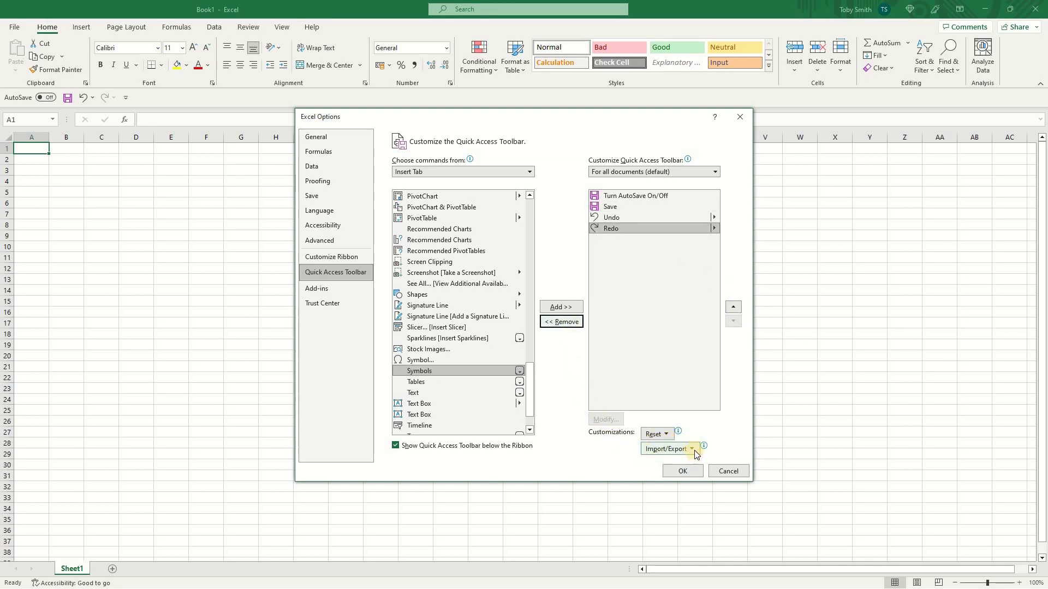
click(693, 450)
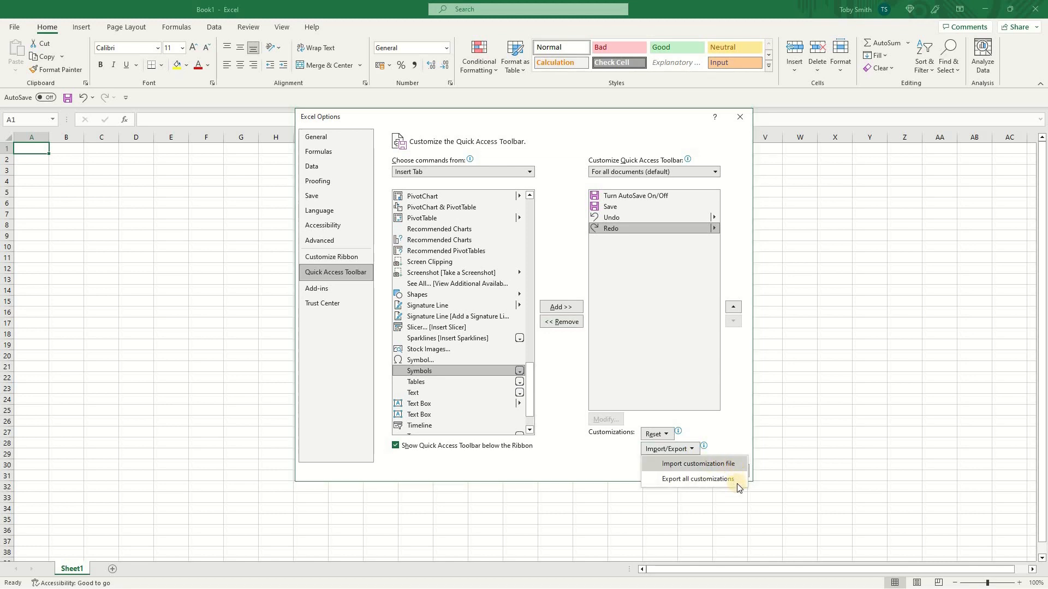
click(572, 345)
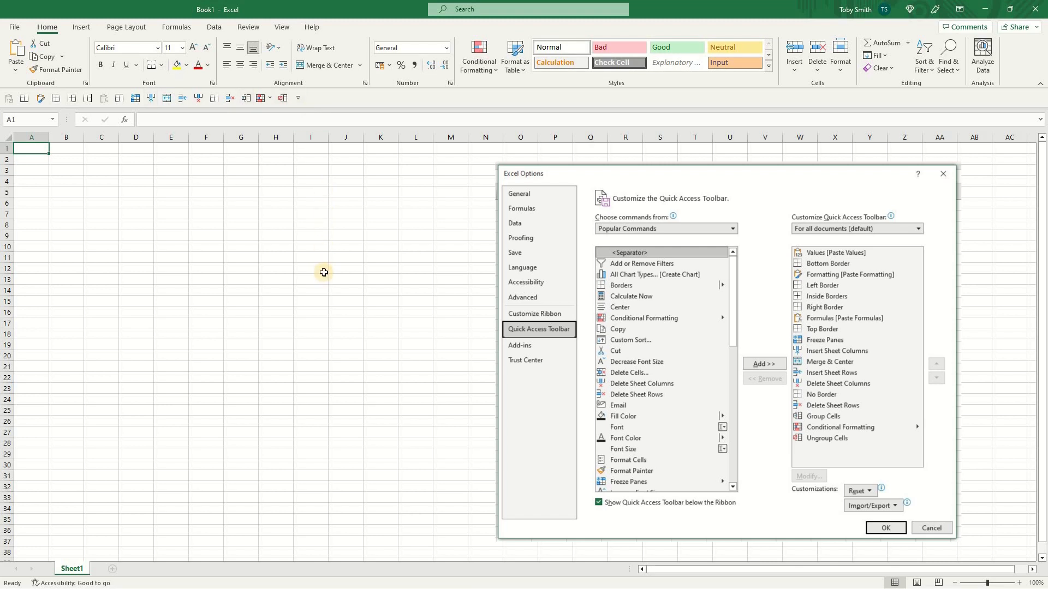
- Select B2:C3 and apply a bottom border using the Quick Access Toolbar command's number shortcut
key(alt)
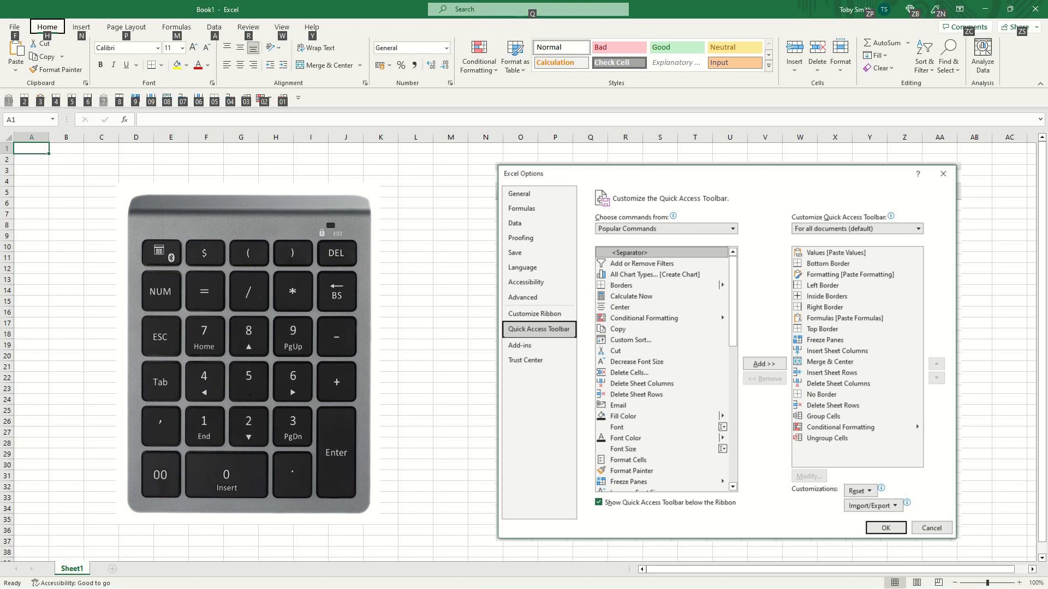
key(alt)
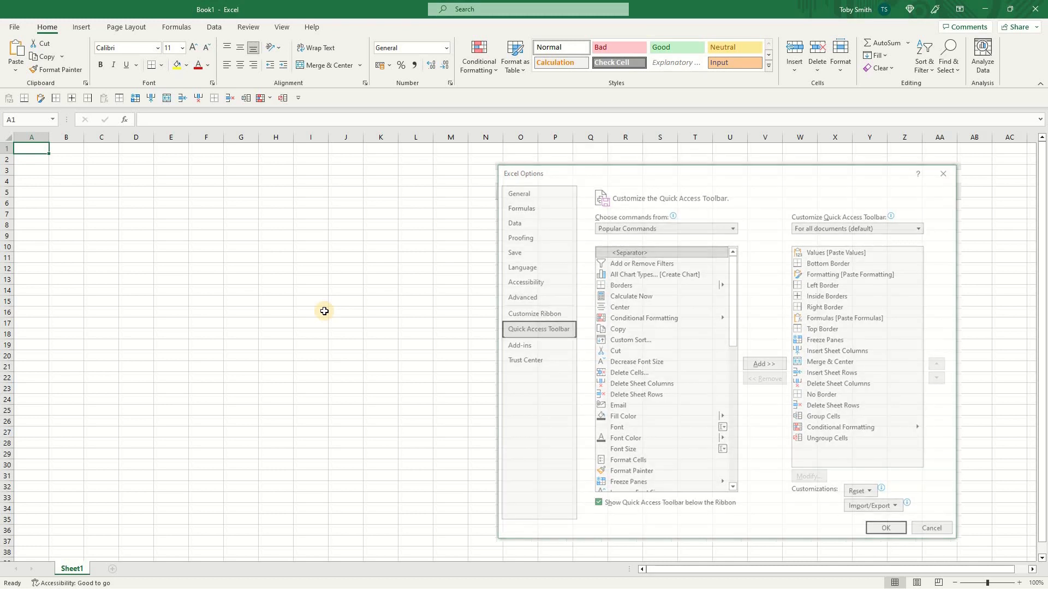
key(Down)
key(Right)
key(shift+Right)
key(shift+Down)
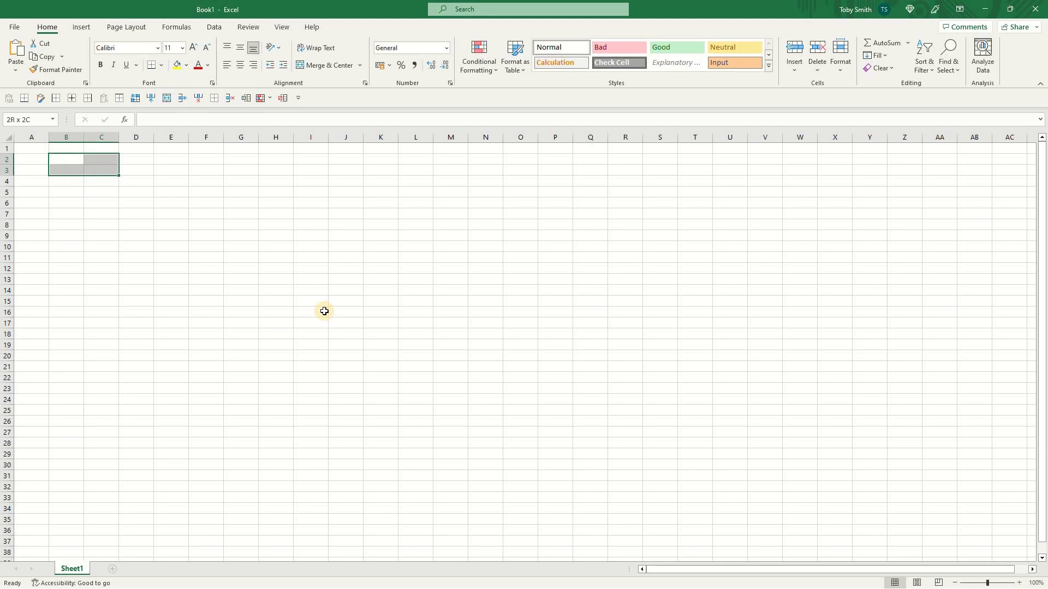
key(alt+2)
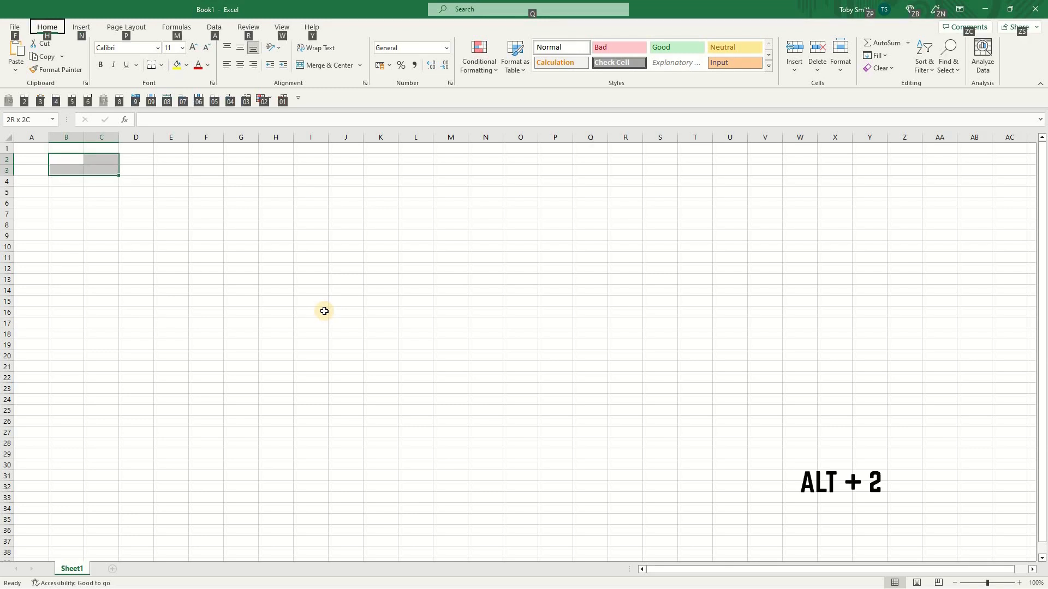
key(Down)
key(Down)
key(Down)
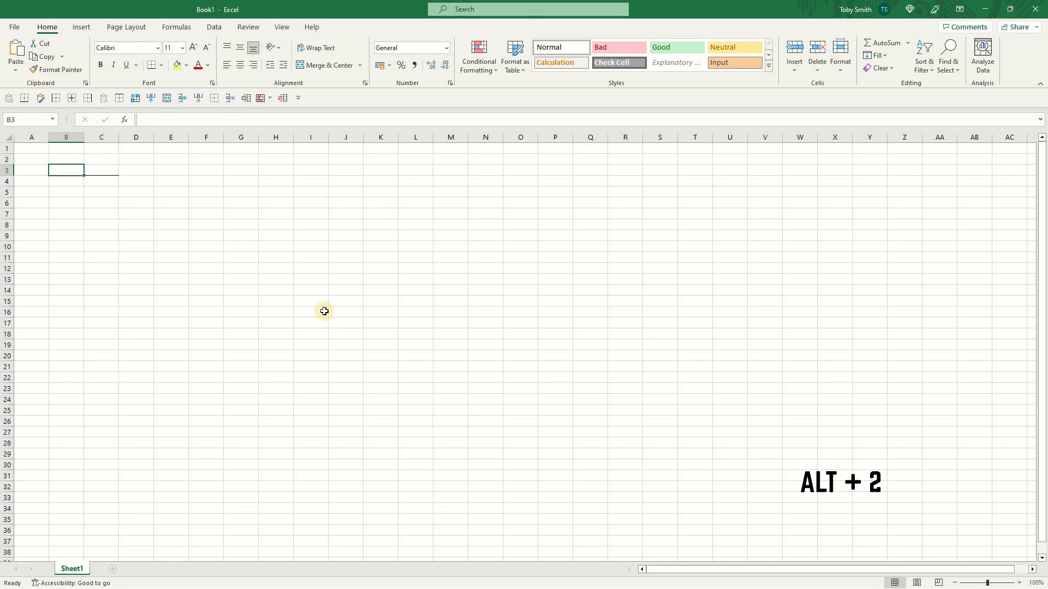
- Reselect B2:C3 and apply a right border with the toolbar command's shortcut
key(Up)
key(Up)
key(Up)
key(shift+Right)
key(shift+Down)
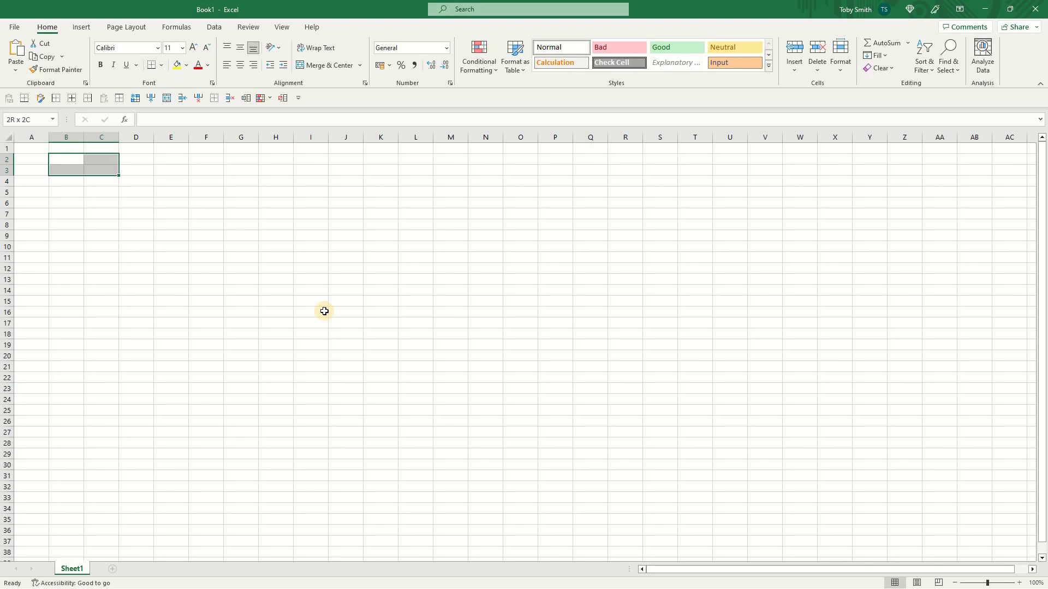
key(alt)
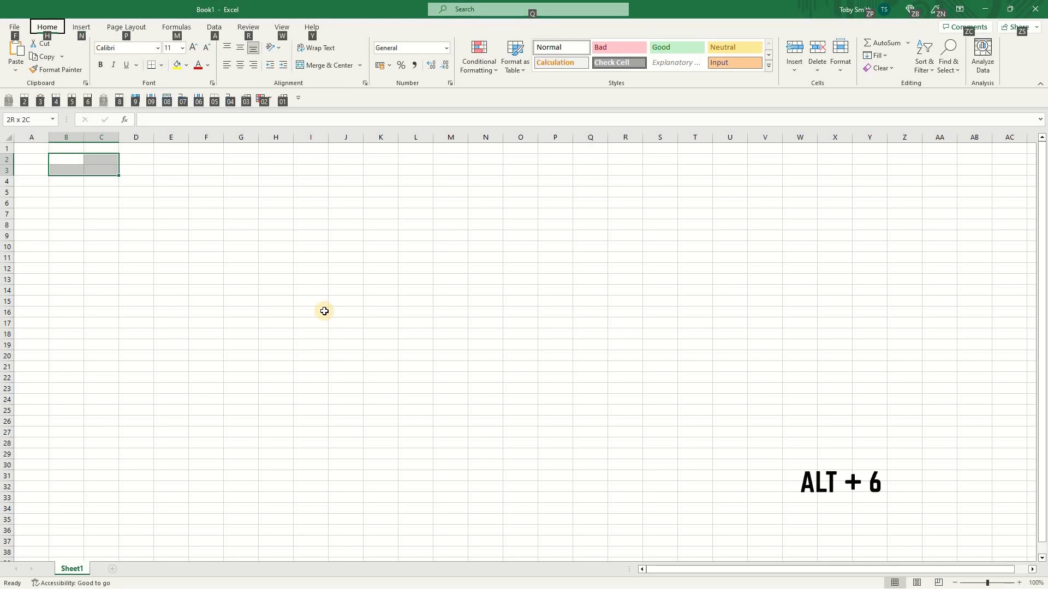
key(6)
key(Down)
key(Down)
key(Down)
key(Down)
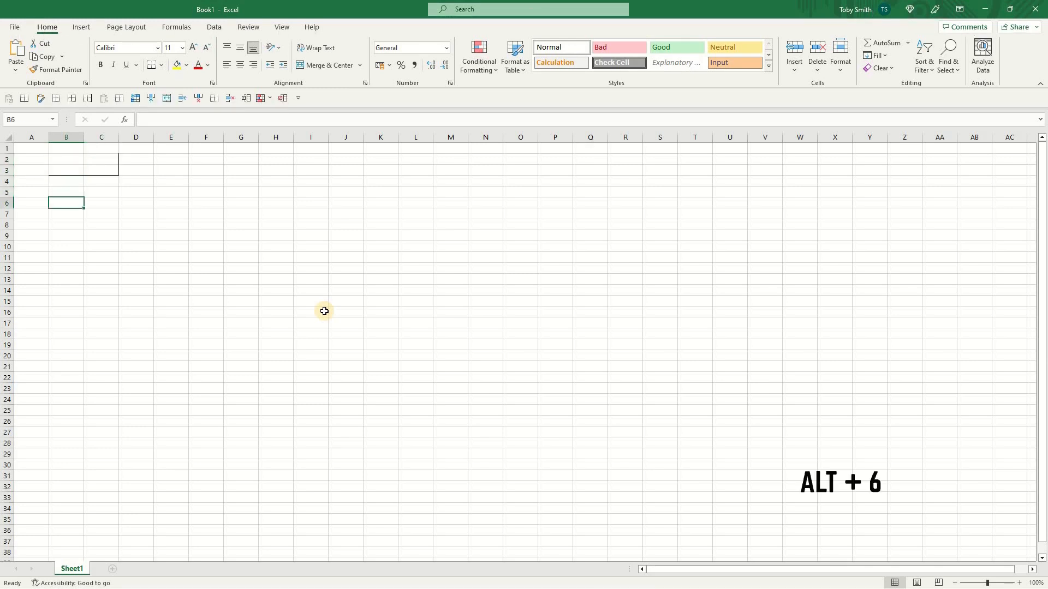
- Reselect B2:C3 and apply inside borders with the toolbar command's shortcut
key(Up)
key(Up)
key(Up)
key(Up)
key(shift+Right)
key(shift+Down)
key(alt)
key(5)
key(Down)
key(Down)
key(Down)
key(Down)
- Reselect B2:C3 and remove all its borders with the No Border toolbar command
key(Up)
key(Up)
key(Up)
key(Up)
key(shift+Right)
key(shift+Down)
key(alt)
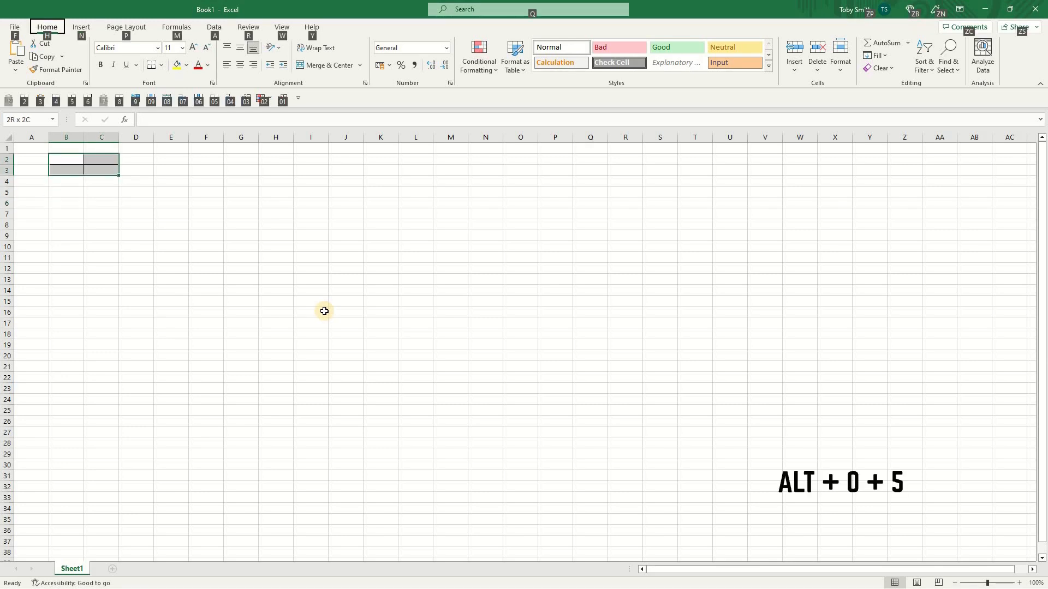
key(0)
key(5)
key(Down)
key(Down)
key(Down)
key(Down)
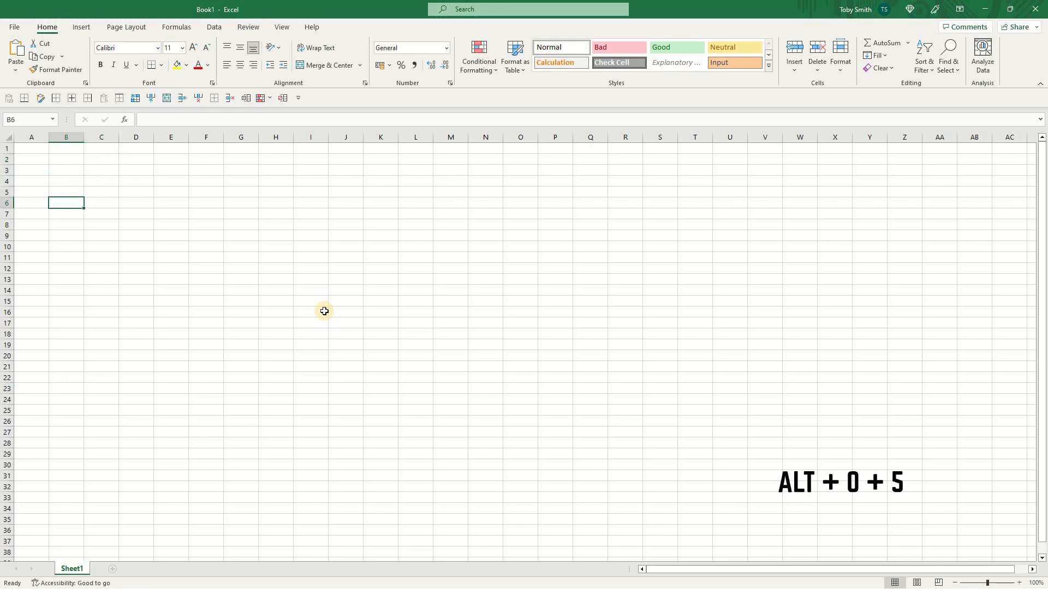
- Inspect the multiplication formula in cell E4 without changing it
key(ctrl+Home)
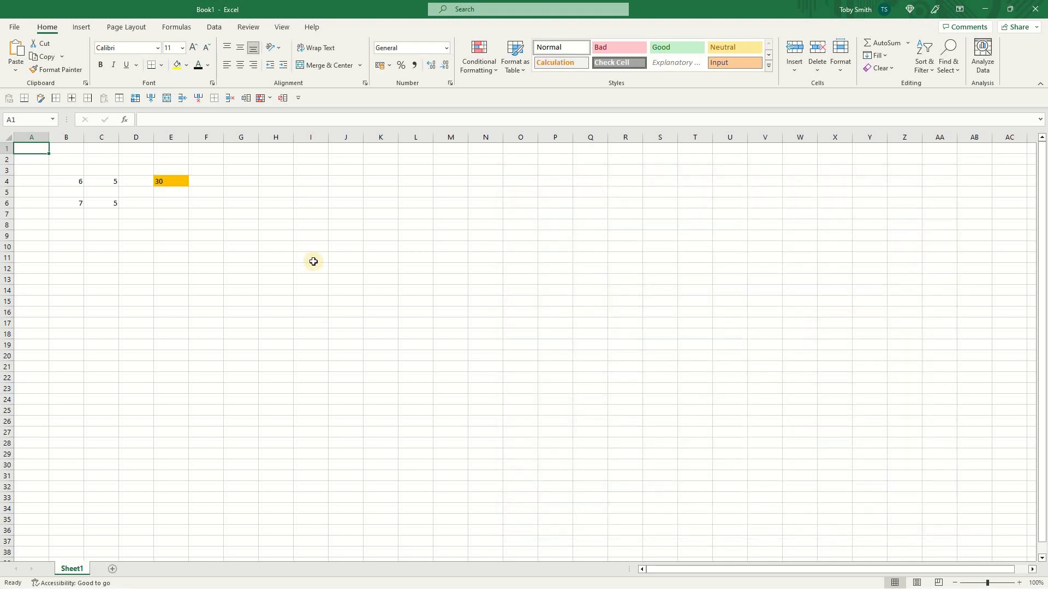
key(Right)
key(Right)
key(Right)
key(Right)
key(Down)
key(Down)
key(Down)
key(F2)
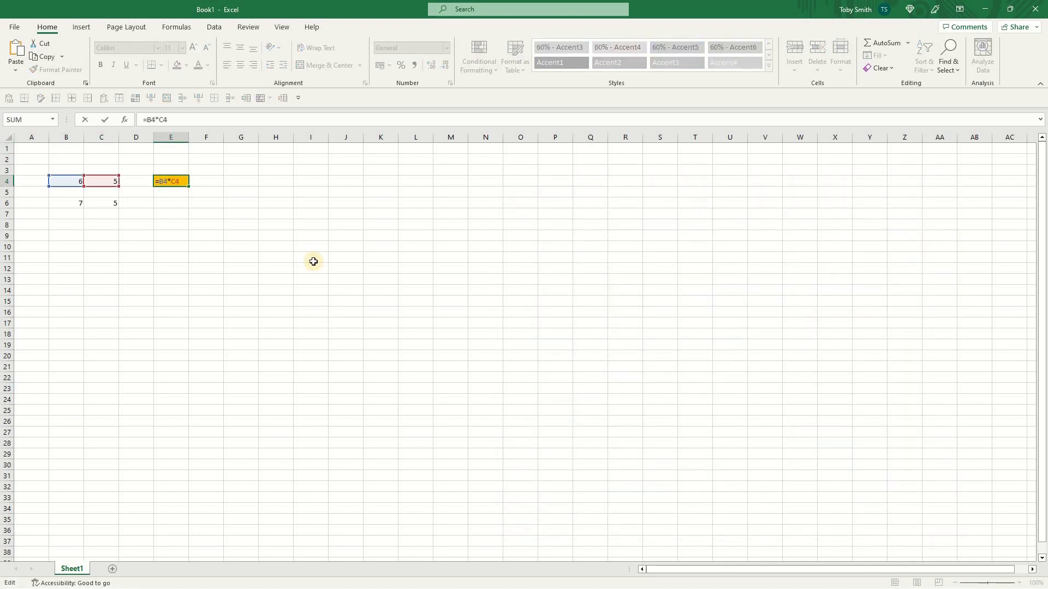
key(Escape)
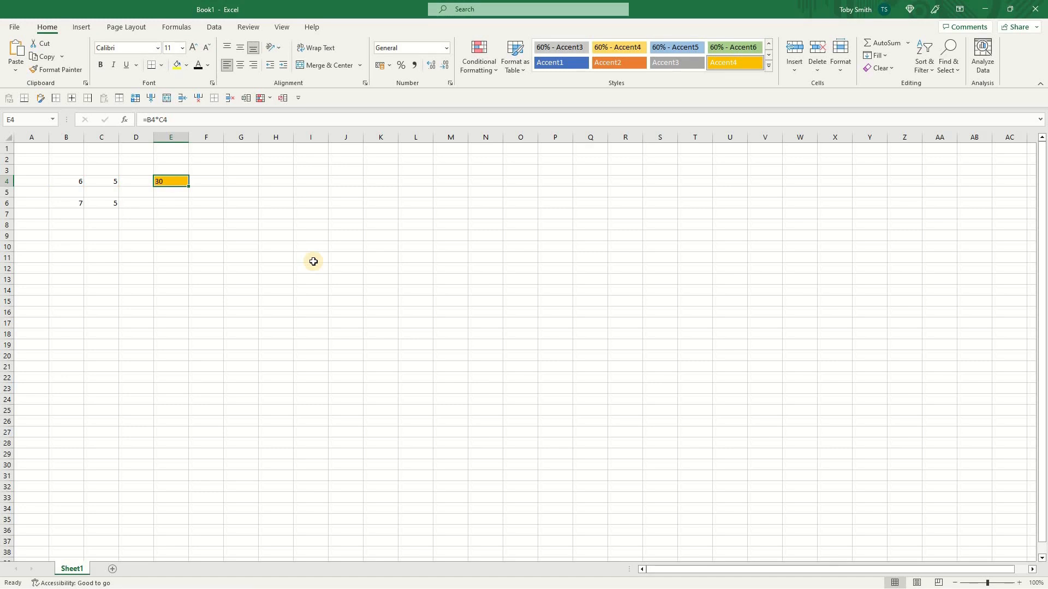
- Copy E4 and paste it into E6 as values only
key(ctrl+c)
key(Down)
key(Down)
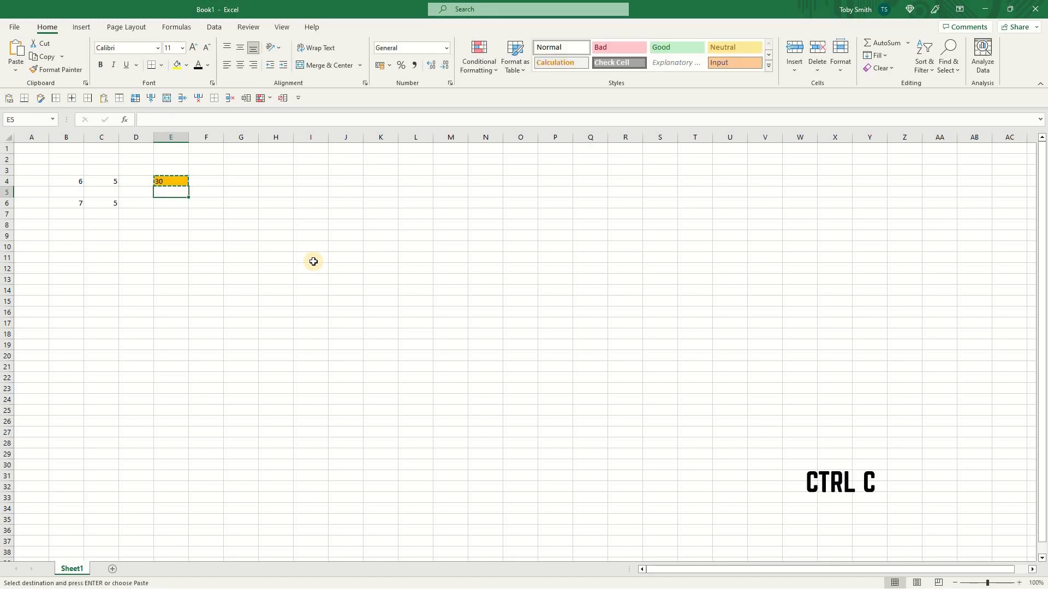
key(alt+1)
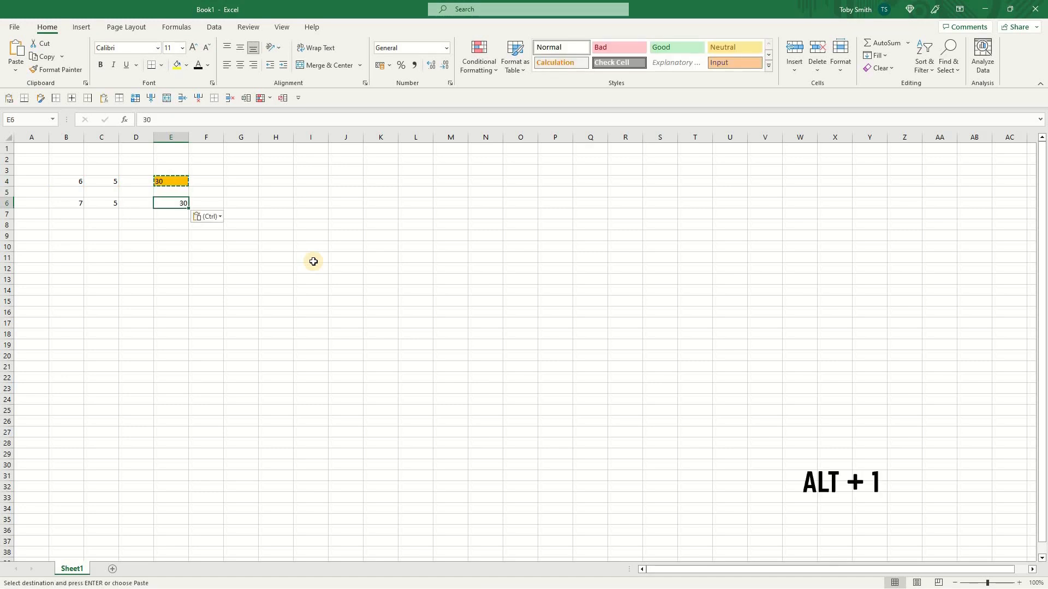
- Paste the copied cell into E6 as formulas only and confirm the formula
key(alt+7)
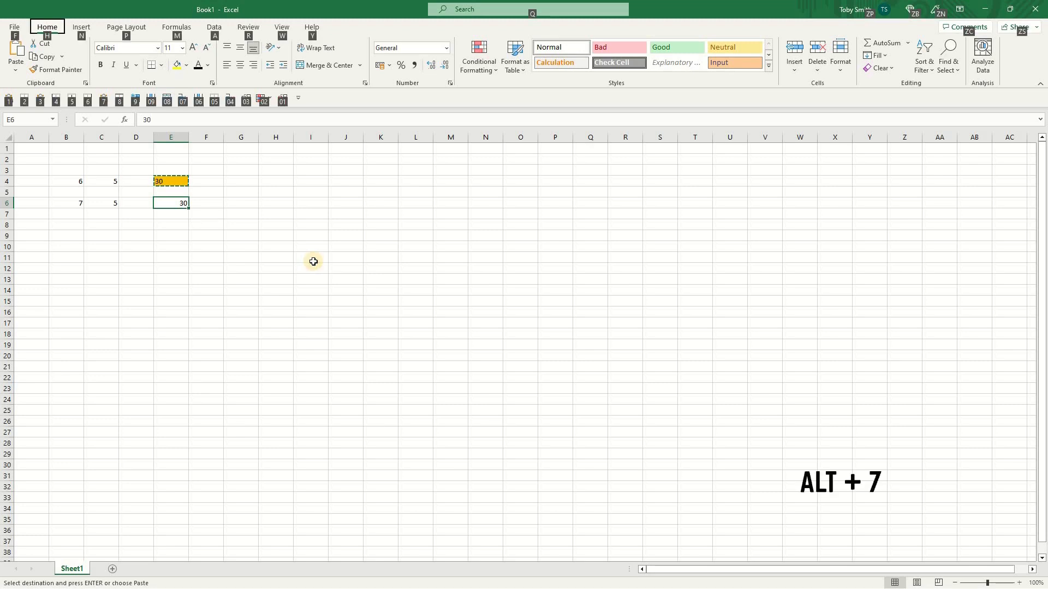
key(7)
key(F2)
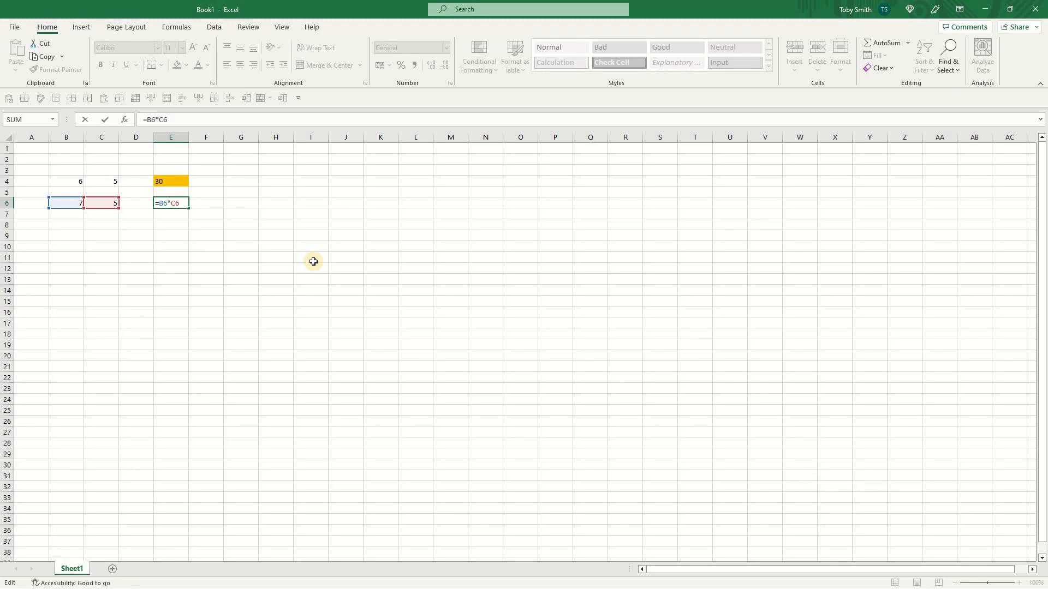
key(ctrl+Return)
- Copy E4 again and paste only its formatting into E6
key(Up)
key(Up)
key(ctrl+c)
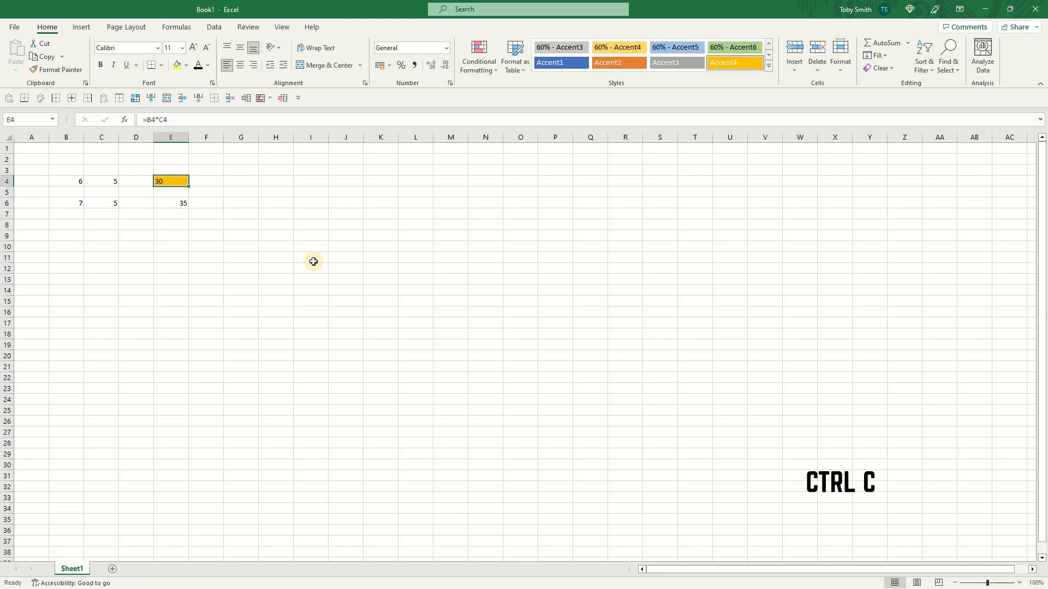
key(Down)
key(Down)
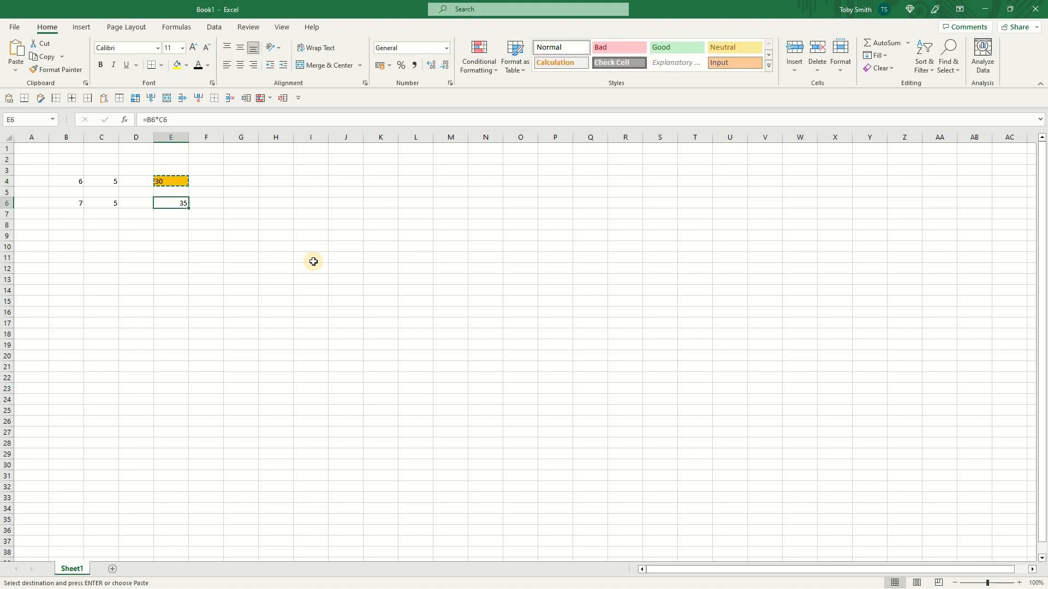
key(alt)
key(3)
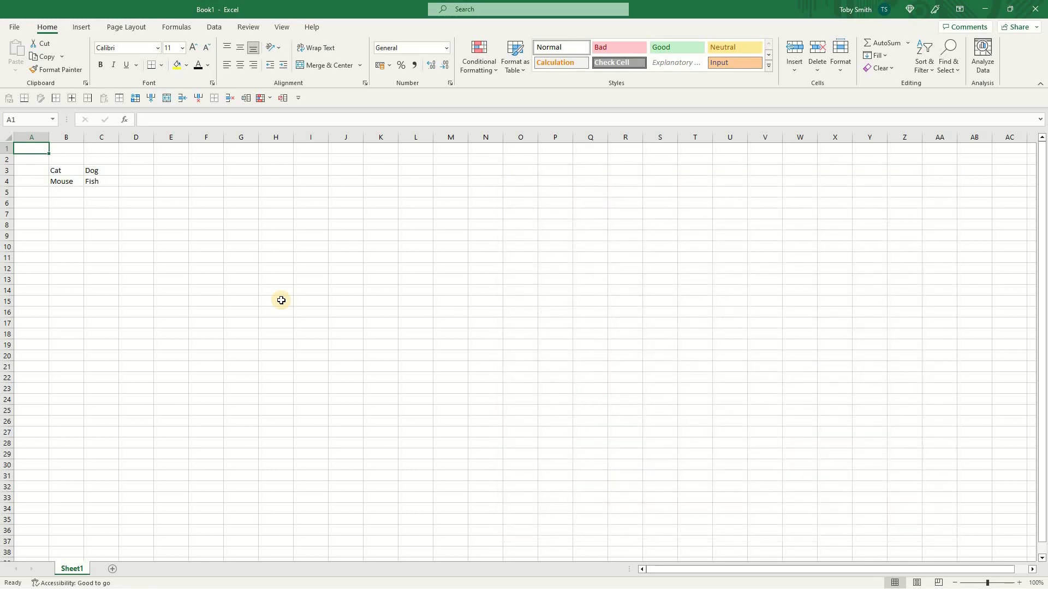
- Insert a new sheet column at column C using the toolbar command's shortcut
key(Right)
key(Right)
key(Down)
key(Down)
key(alt)
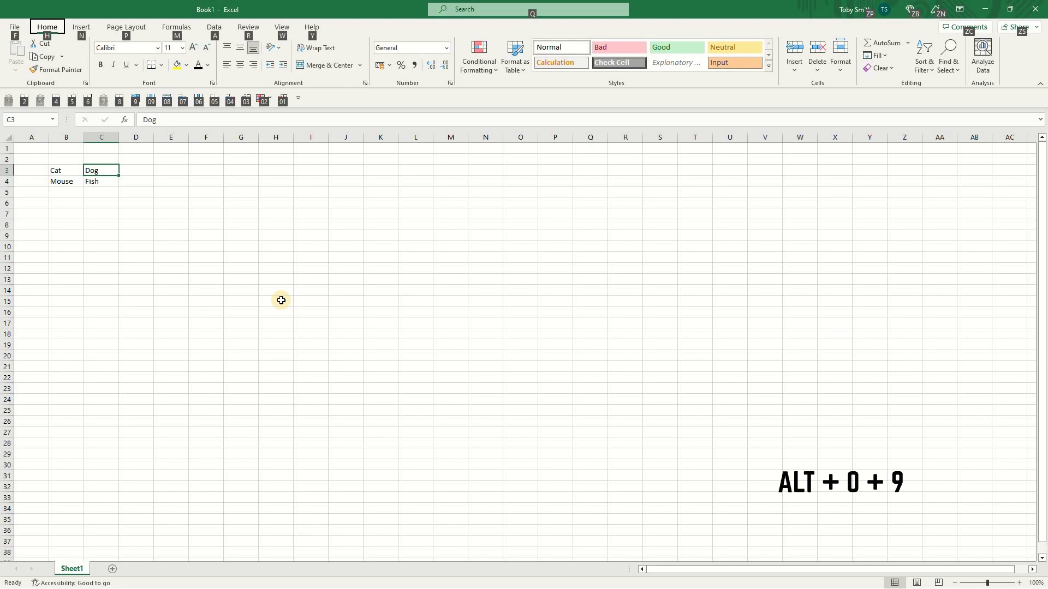
key(0)
key(9)
- Insert a new sheet row at row 4 using the toolbar command's shortcut
key(Down)
key(alt)
key(0)
key(7)
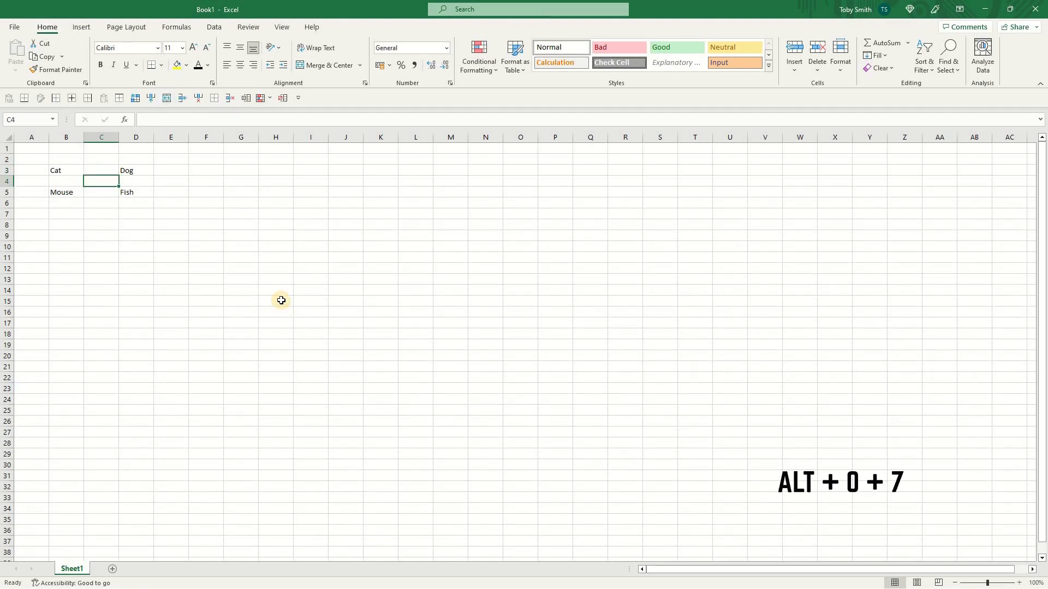
- Delete sheet column C using the toolbar command's shortcut
key(alt)
key(0)
key(6)
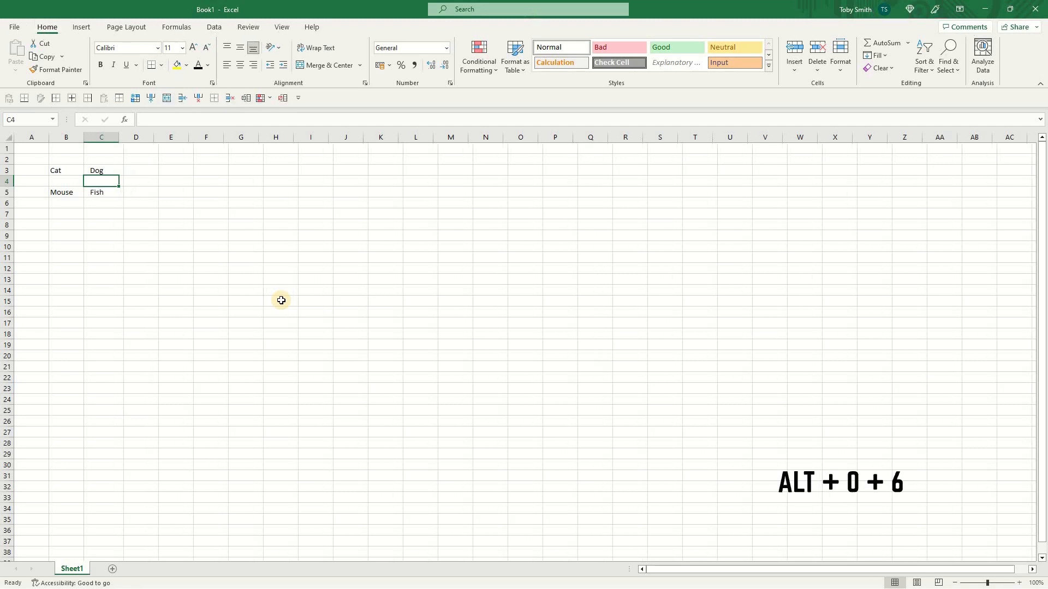
- Delete sheet row 4 using the toolbar command's shortcut
key(alt)
key(0)
key(4)
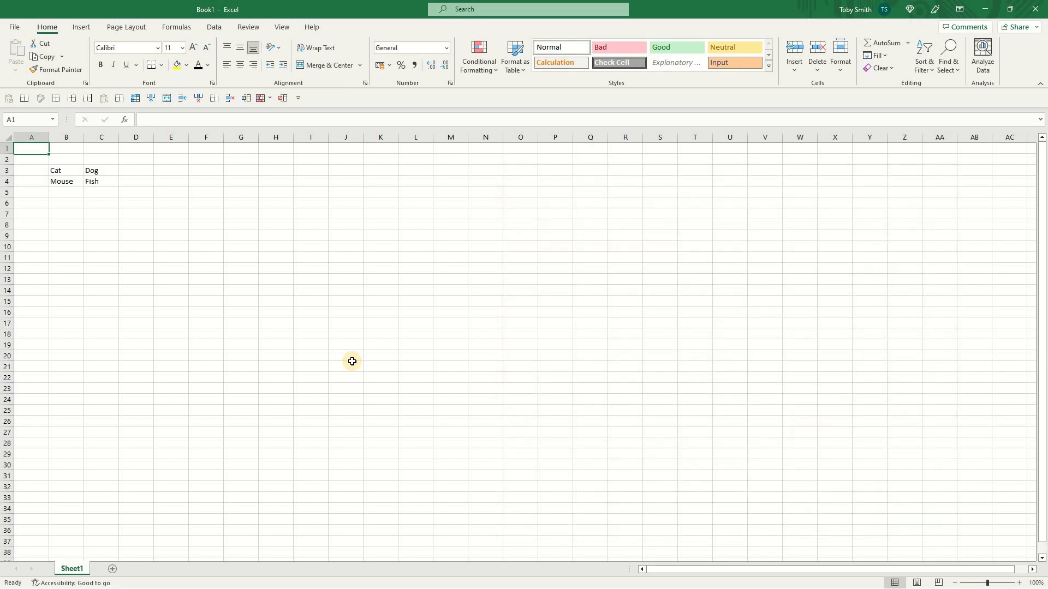
- Group columns B and C with the toolbar shortcut, then collapse and expand the column group
key(Right)
key(ctrl+space)
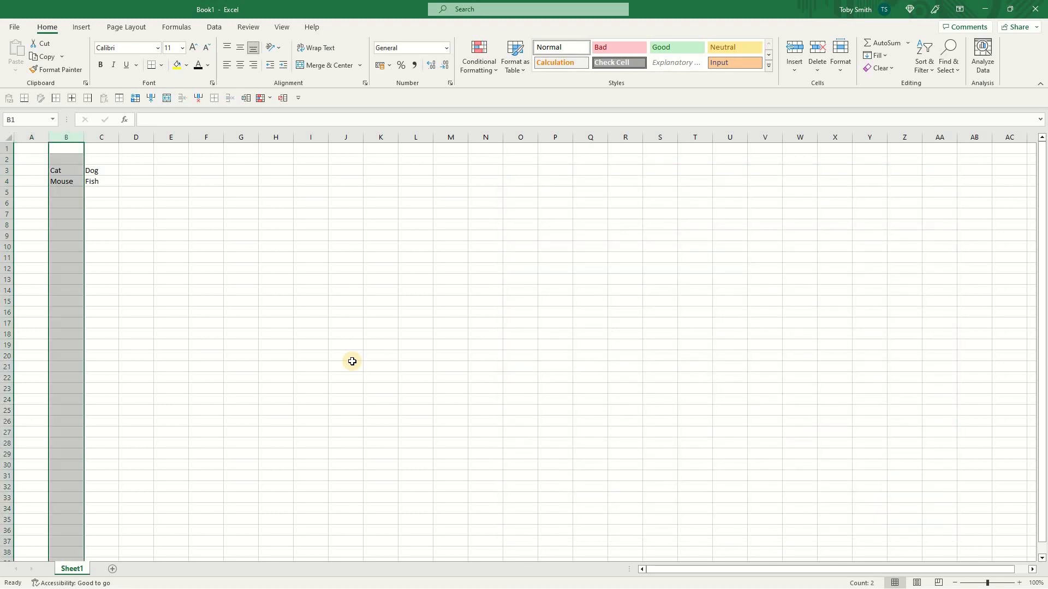
key(shift+Right)
key(alt)
key(0)
key(3)
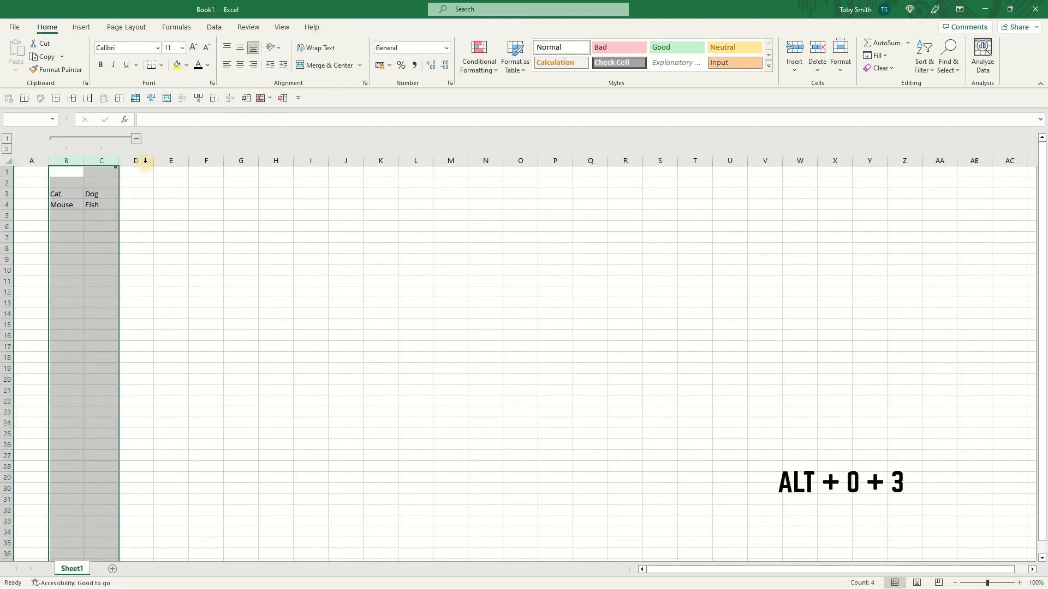
click(137, 139)
click(67, 139)
click(136, 139)
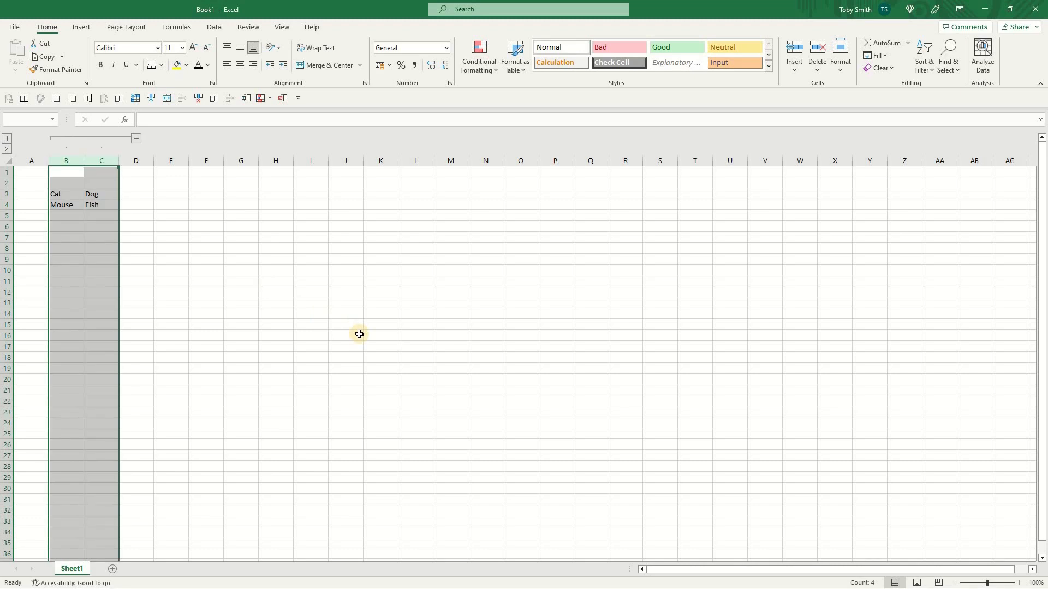
- Group rows 3 and 4 with the toolbar shortcut, collapse and expand the group, and undo the last action
key(Down)
key(Down)
key(shift+space)
key(shift+Down)
key(alt)
key(0)
key(3)
click(7, 217)
click(7, 195)
click(7, 216)
key(ctrl+z)
- Ungroup rows 3 and 4 using the toolbar command's shortcut
key(alt)
key(0)
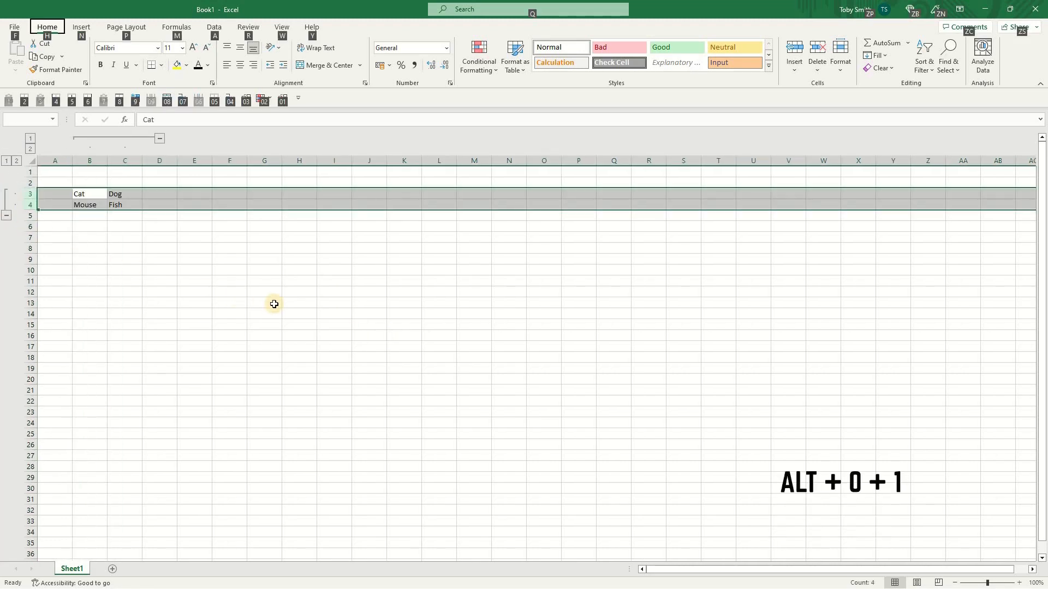
key(1)
- Select columns B and C, ungroup them with the toolbar shortcut, and return to cell A1
key(Right)
key(Left)
key(ctrl+space)
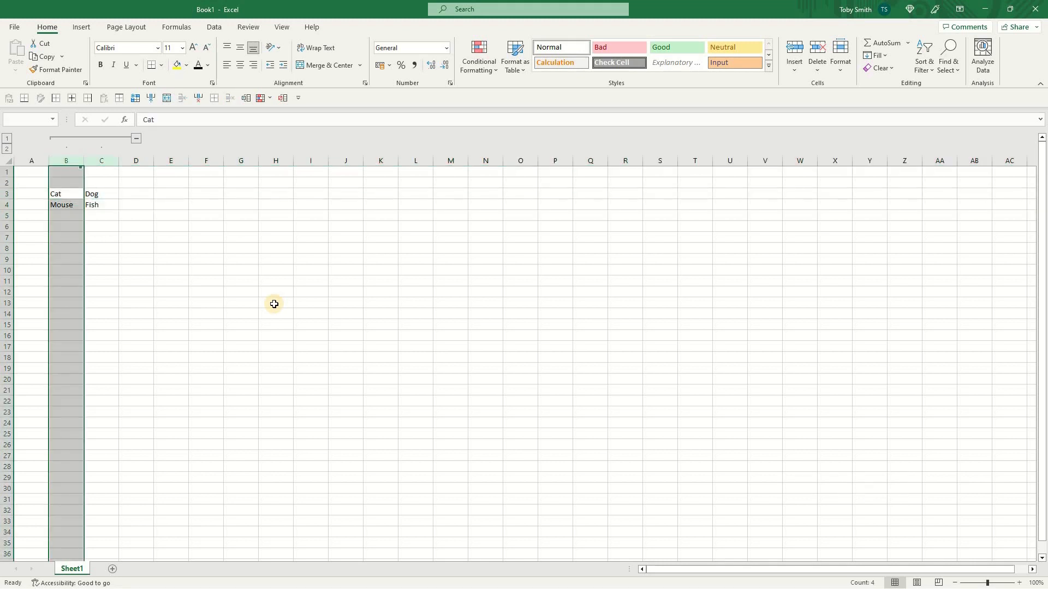
key(shift+Right)
key(alt)
key(0)
key(1)
key(ctrl+Home)
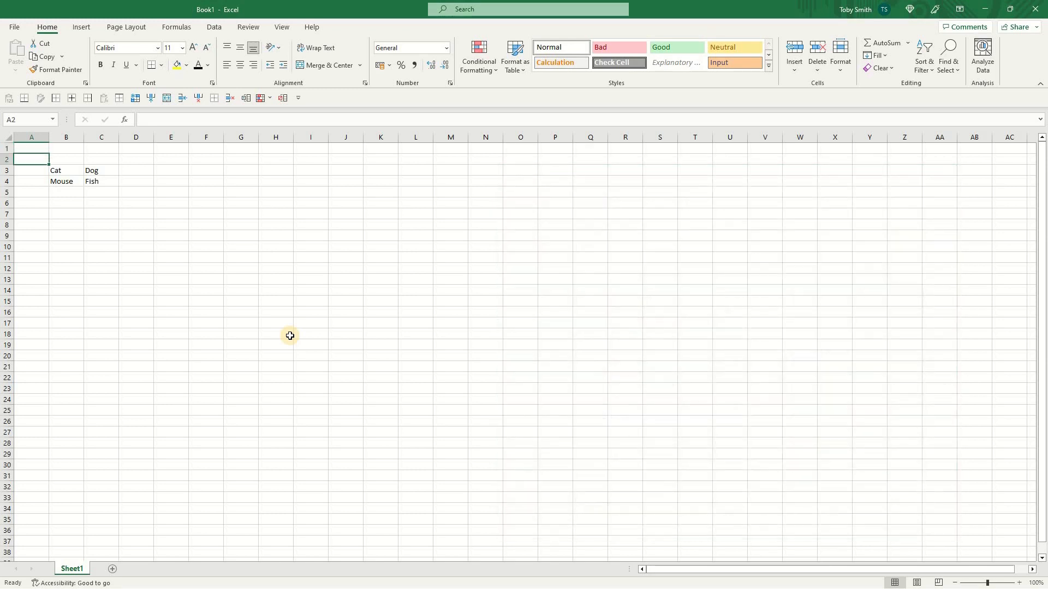
- Freeze panes at cell C4 with the toolbar shortcut, scroll the sheet, and unfreeze the panes again
key(Down)
key(Down)
key(Down)
key(Right)
key(Right)
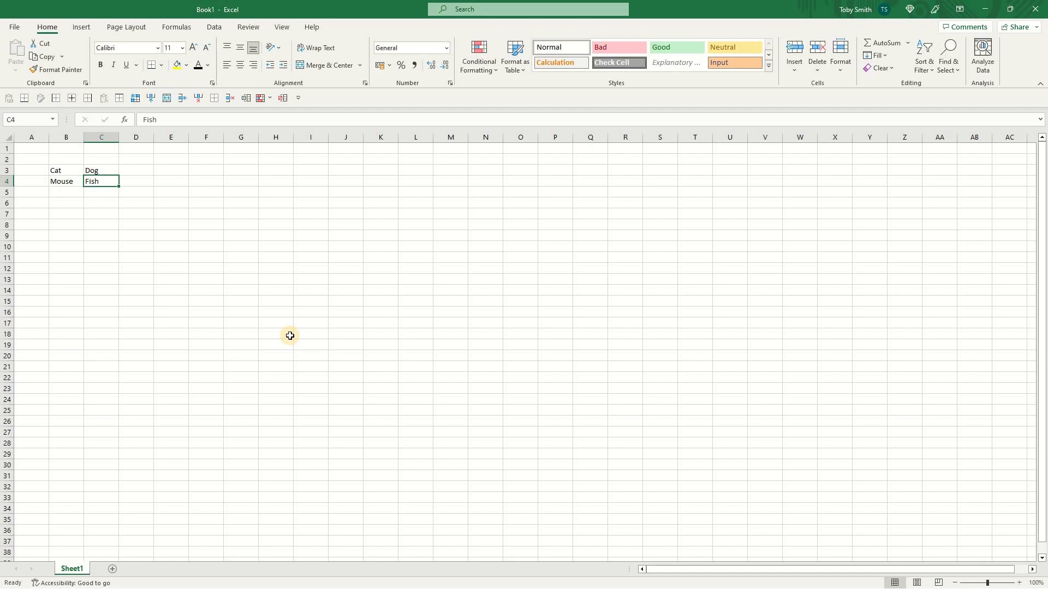
key(alt+9)
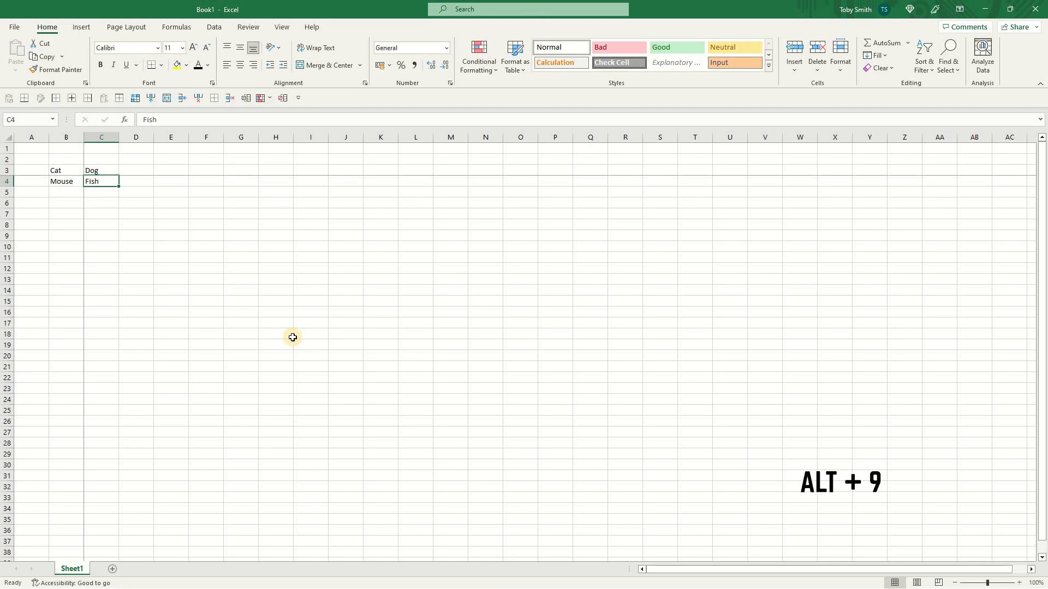
scroll(293, 338, up, 6)
drag(766, 572, 647, 564)
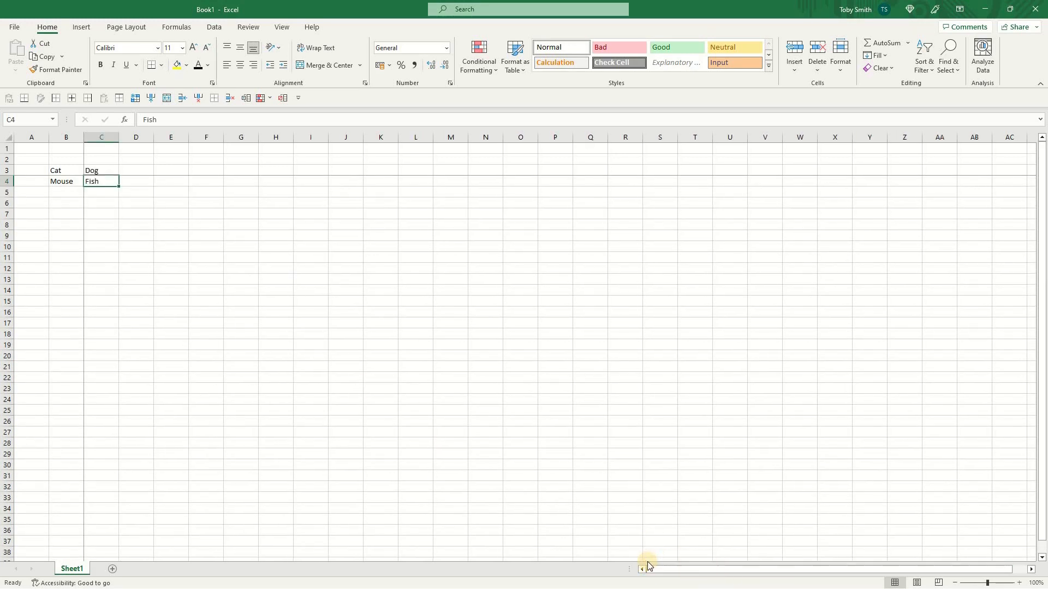
key(alt+9)
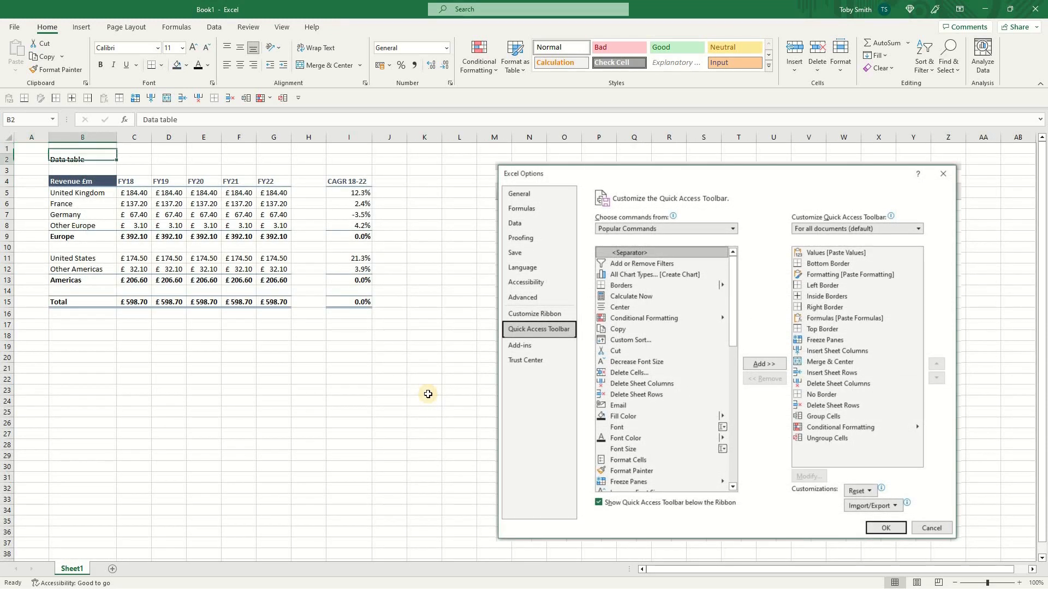
- Merge and center the 'Data table' title across cells B2:F2 using the toolbar shortcut
key(shift+Right)
key(shift+Right)
key(shift+Right)
key(shift+Right)
key(shift+Right)
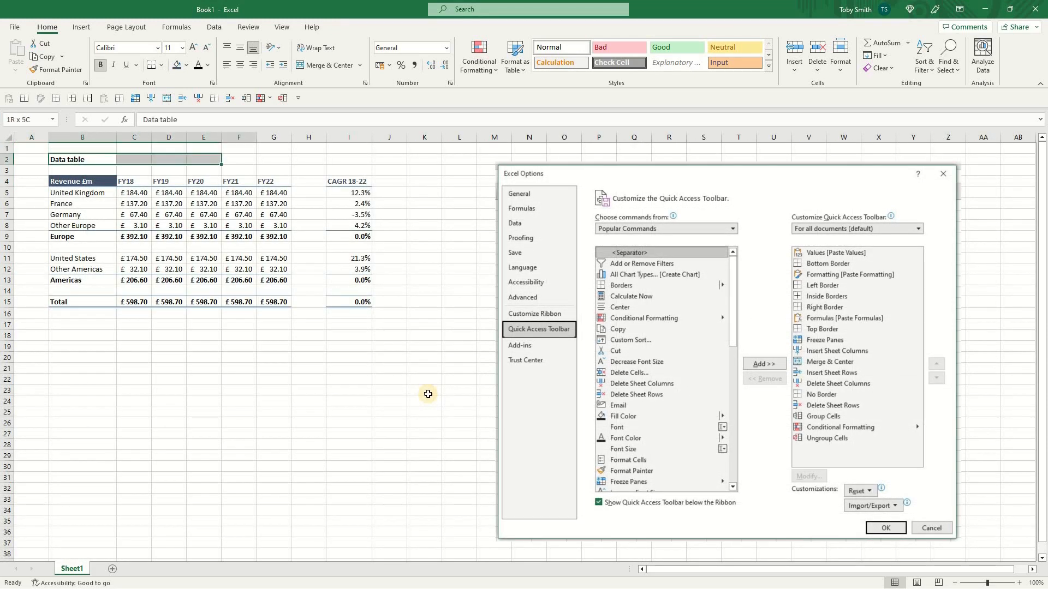
key(alt+0+8)
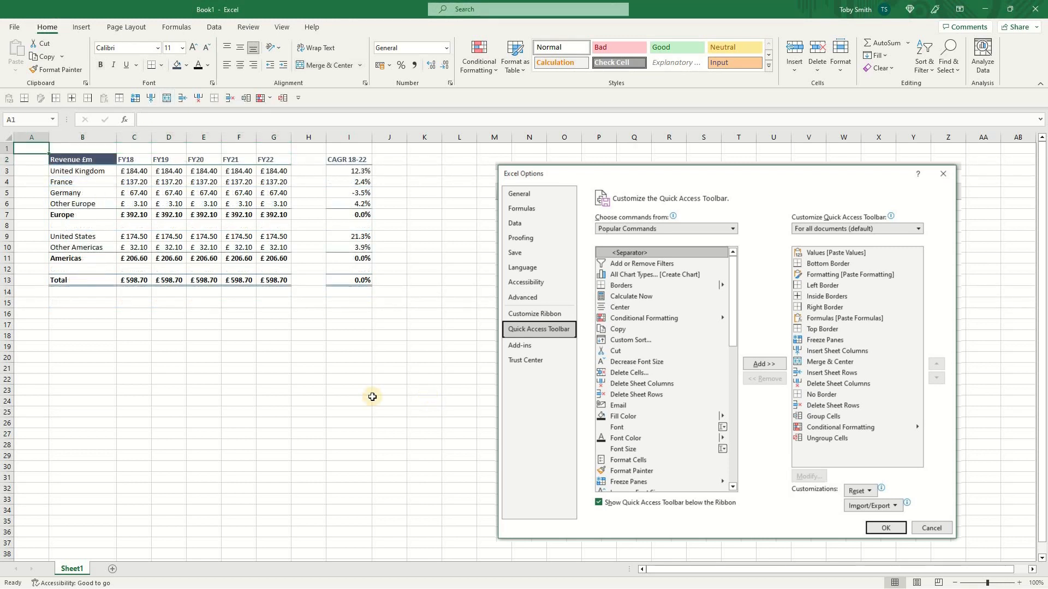
- Apply blue gradient-fill data bars to the Europe country figures in C3:G6 via the conditional formatting shortcut
key(Down)
key(Right)
key(Down)
key(Right)
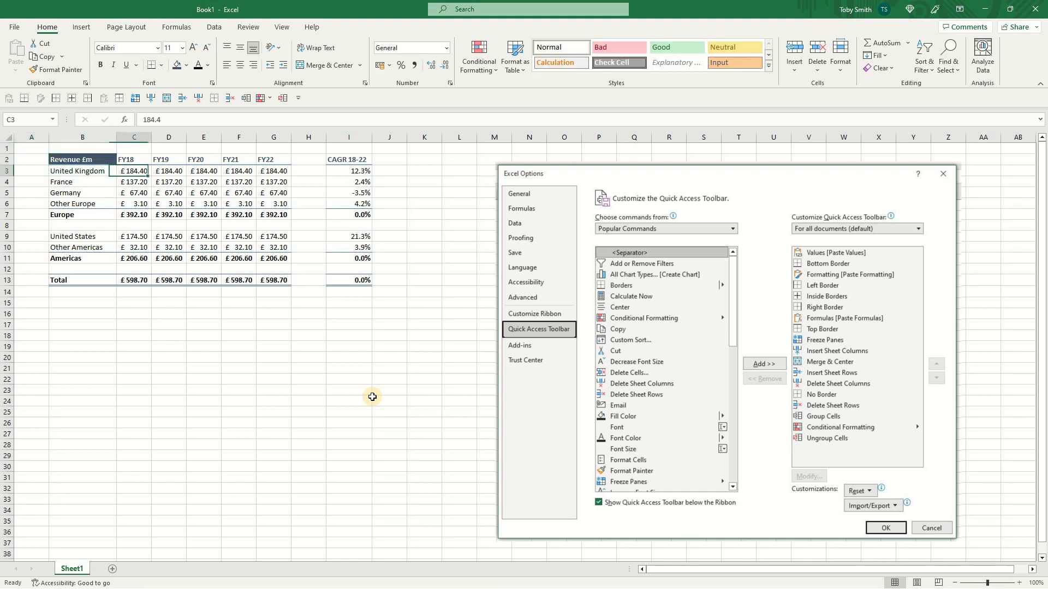
key(ctrl+shift+Right)
key(ctrl+shift+Down)
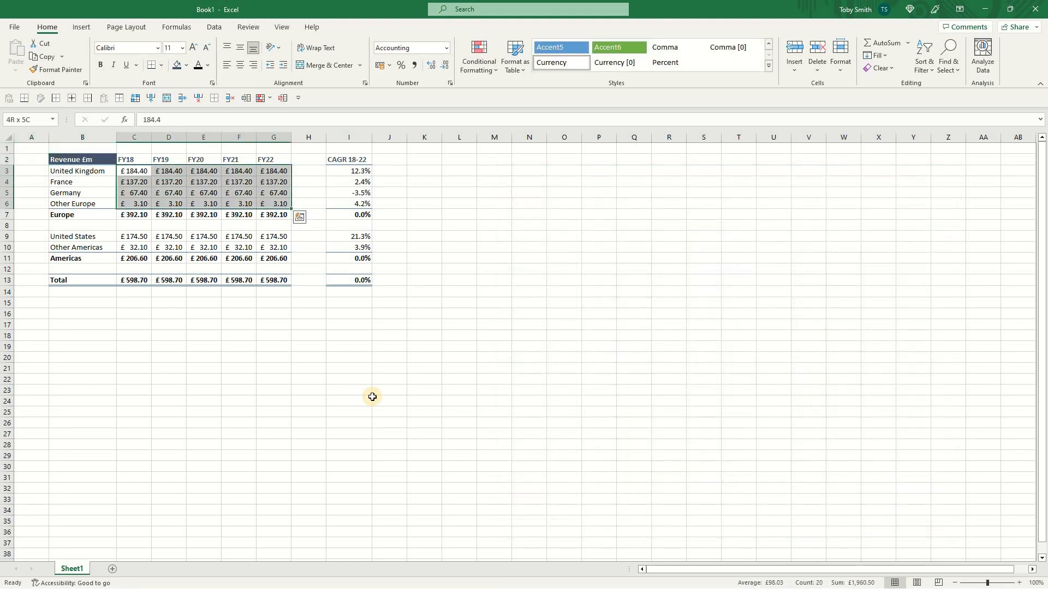
key(alt)
key(0)
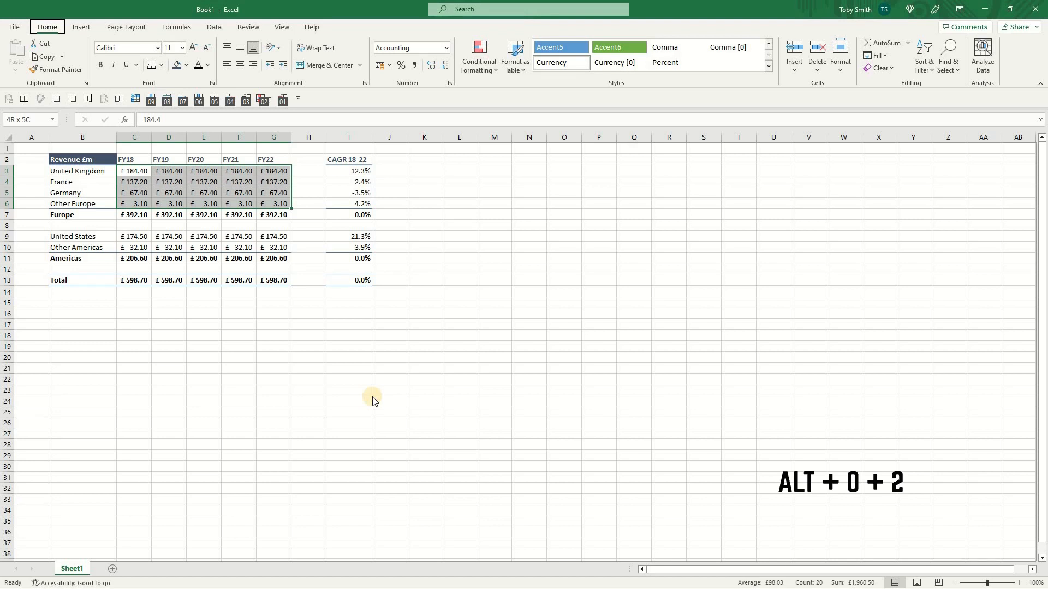
key(2)
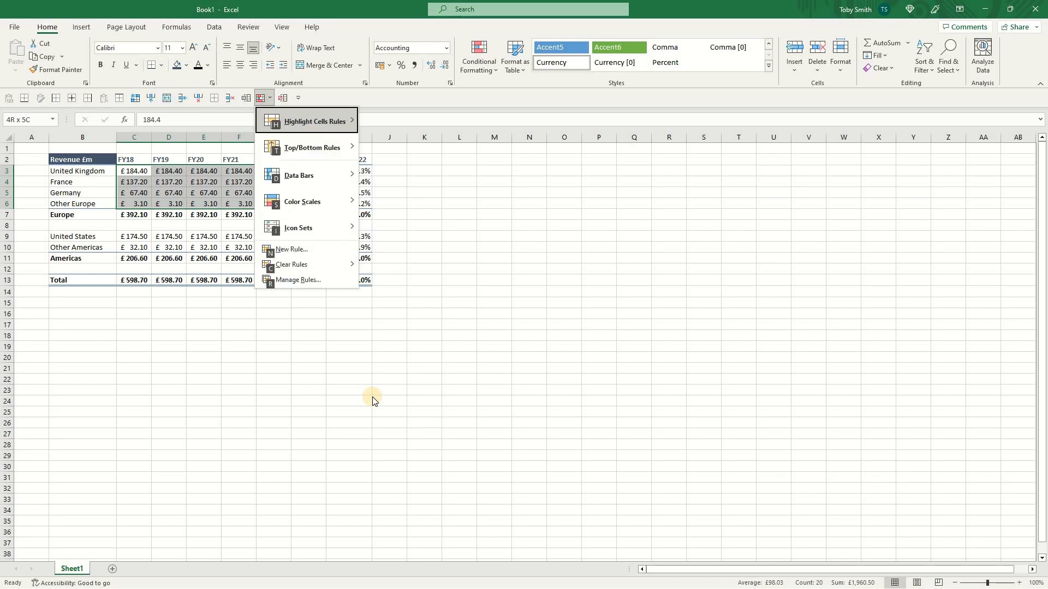
key(d)
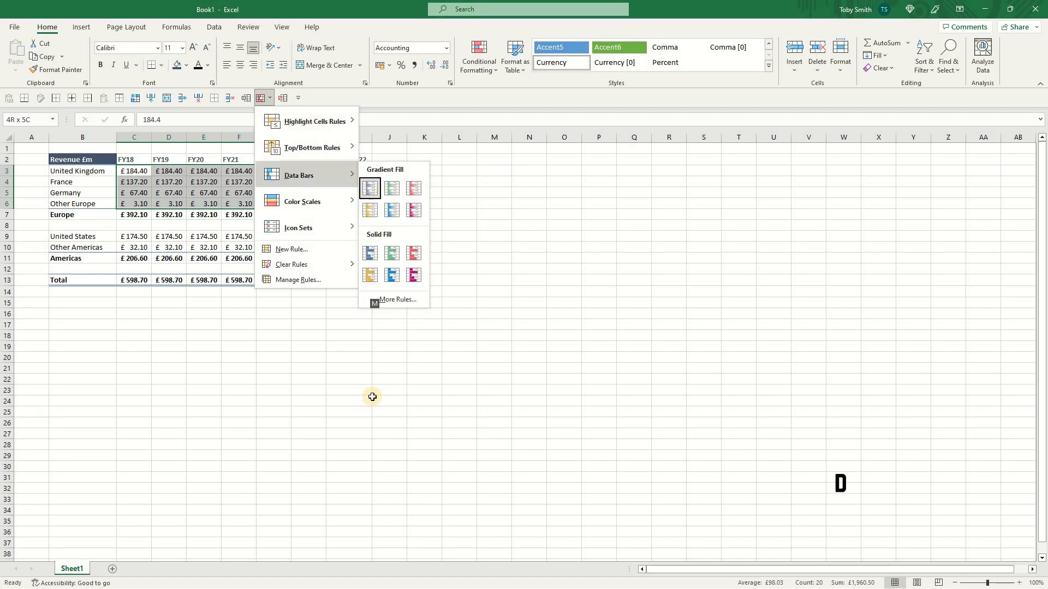
key(Return)
key(ctrl+Home)
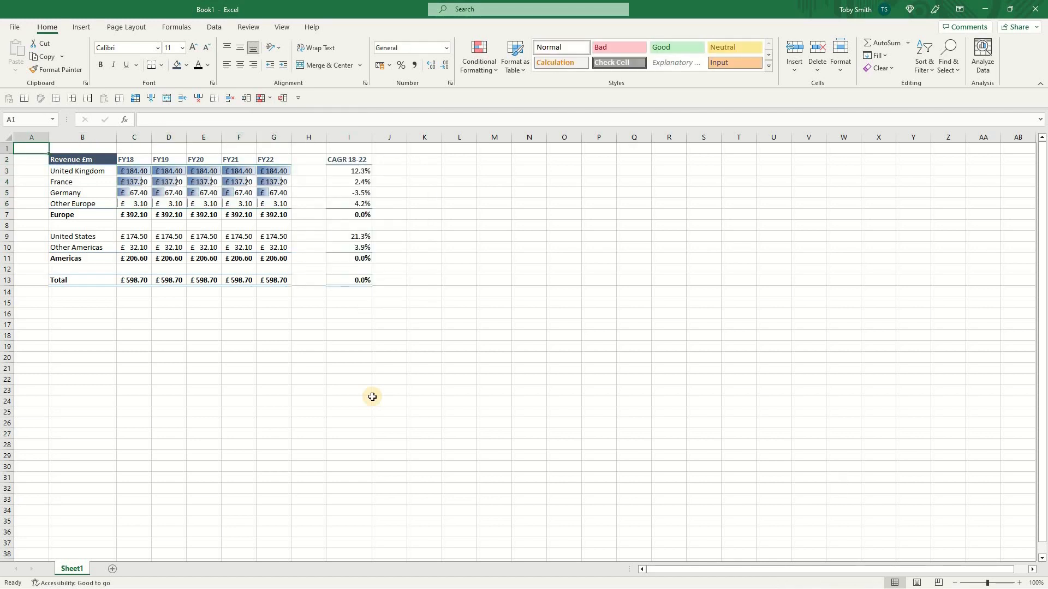